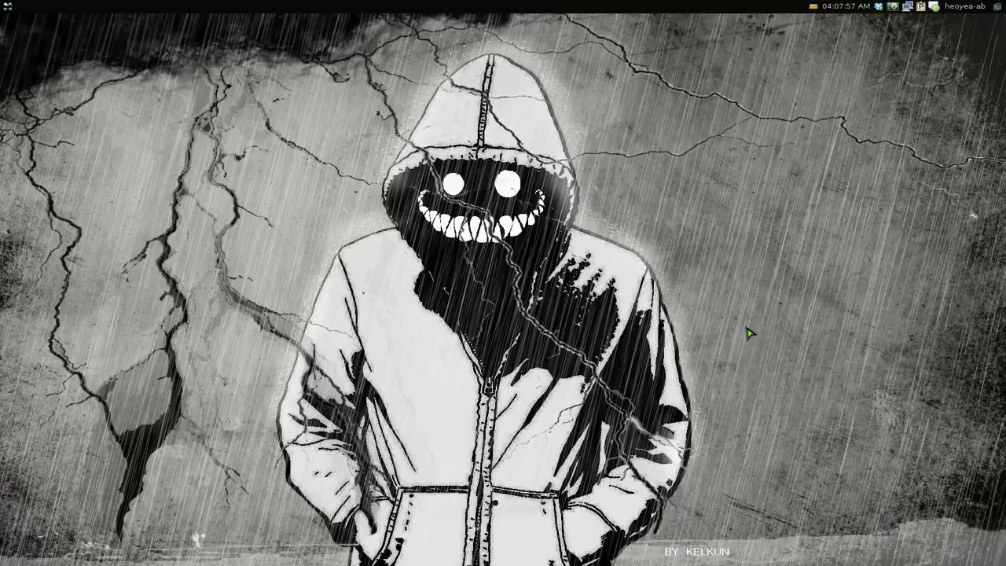
Open the Home folder in the file manager and show its hidden files.
key("ctrl+space")
key("Return")
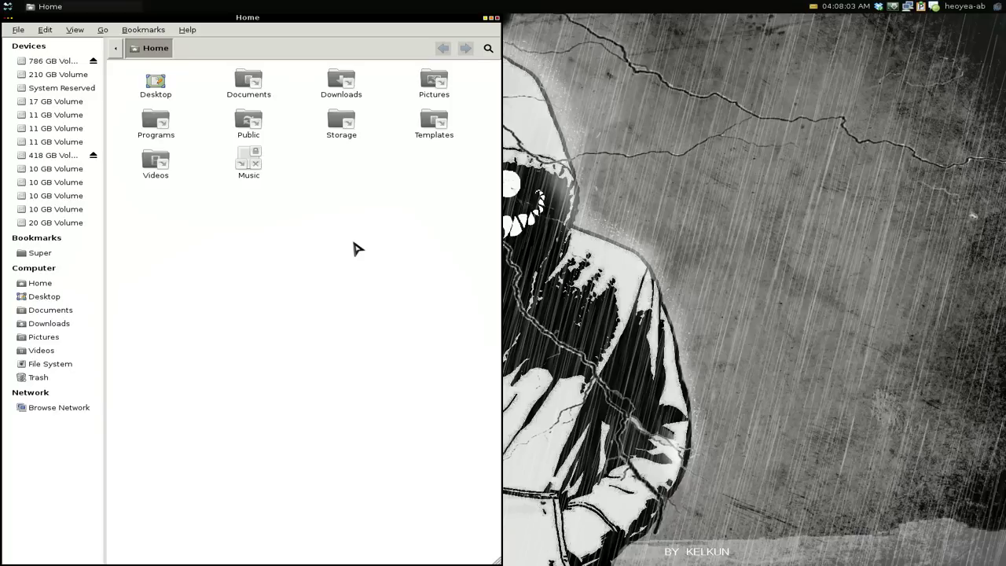
key("ctrl+h")
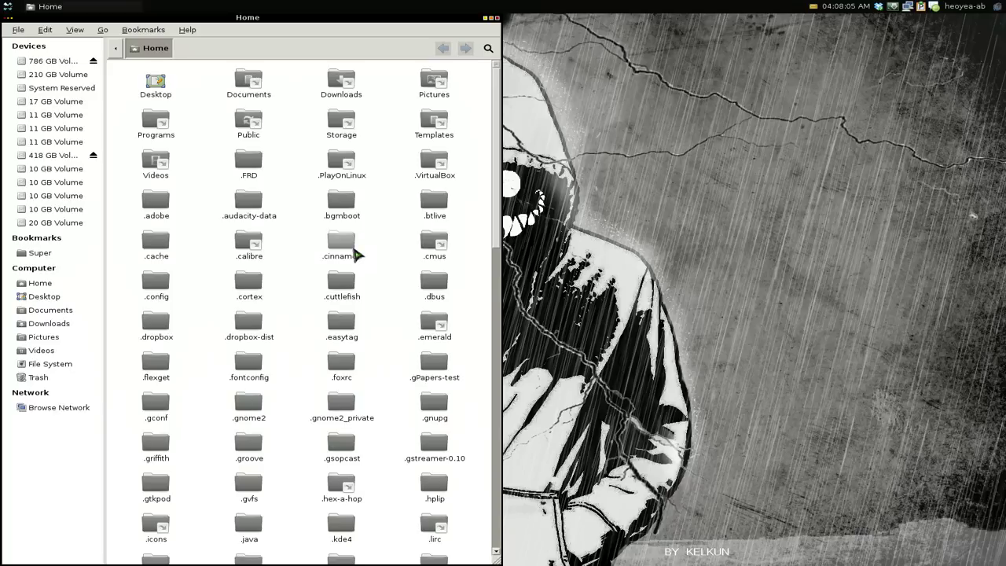
left_click(343, 300)
left_click(351, 301)
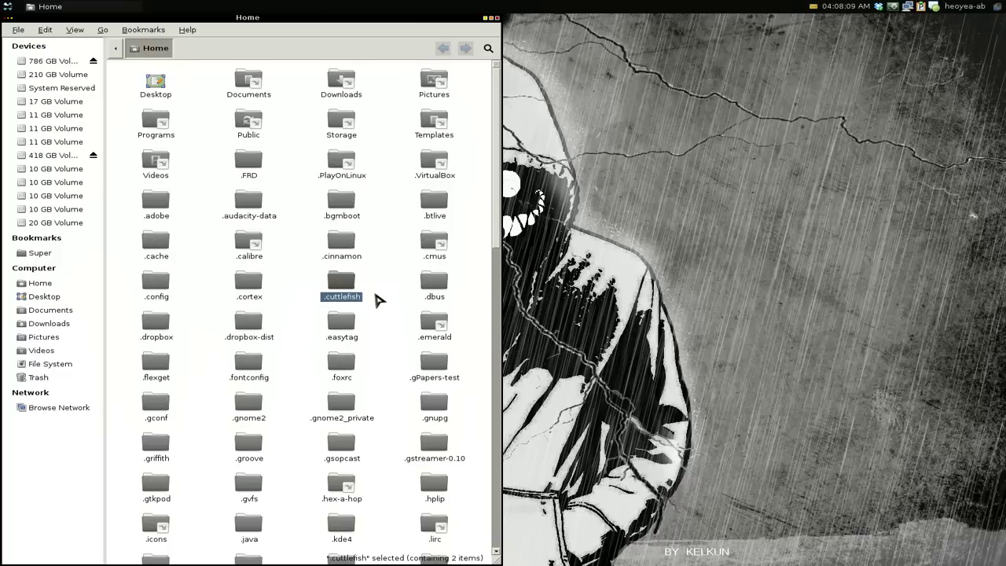
left_click(243, 300)
left_click(248, 323)
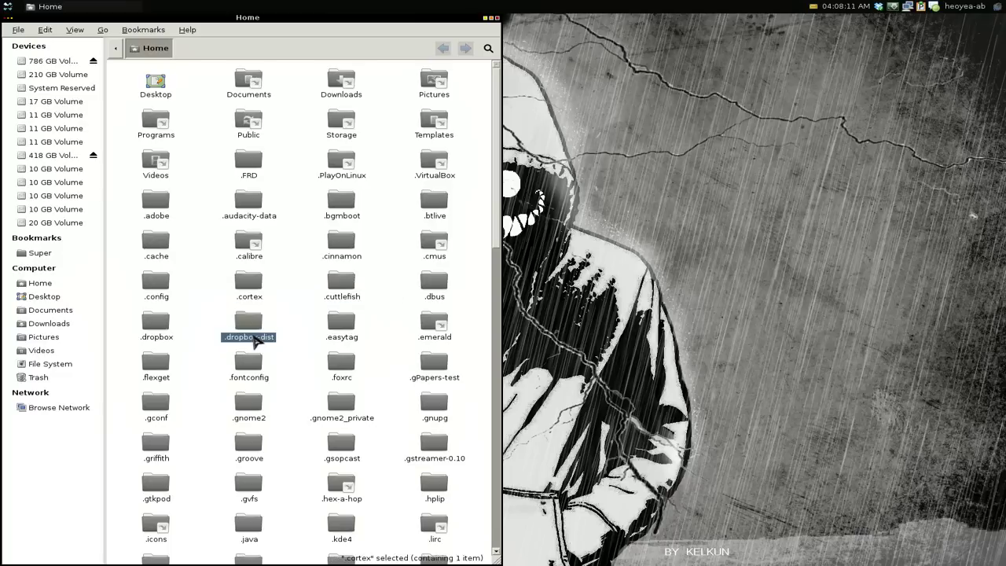
left_click(341, 329)
left_click(385, 327)
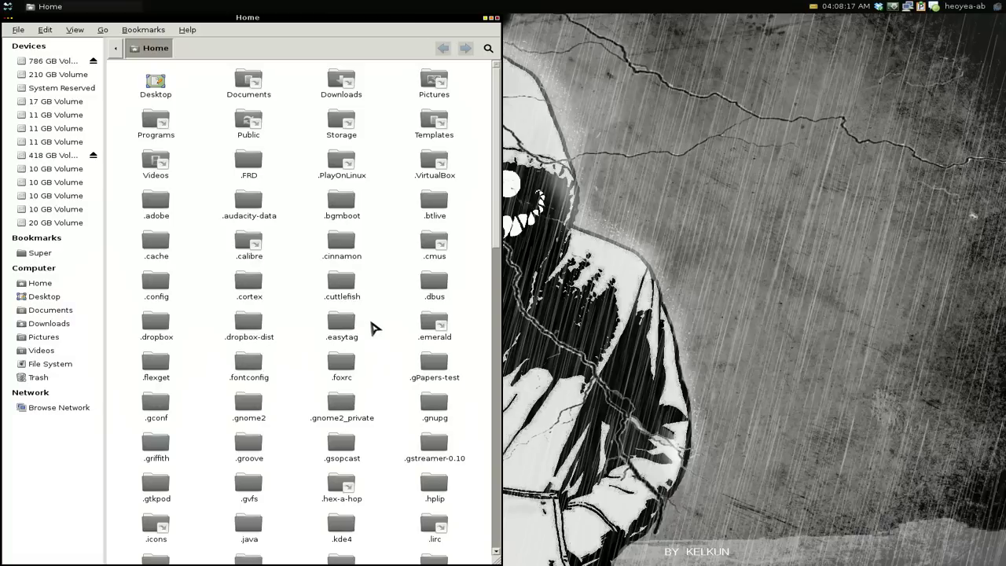
Look through the Display and List Columns settings in the file management preferences, leaving them as they are.
left_click(45, 30)
left_click(78, 243)
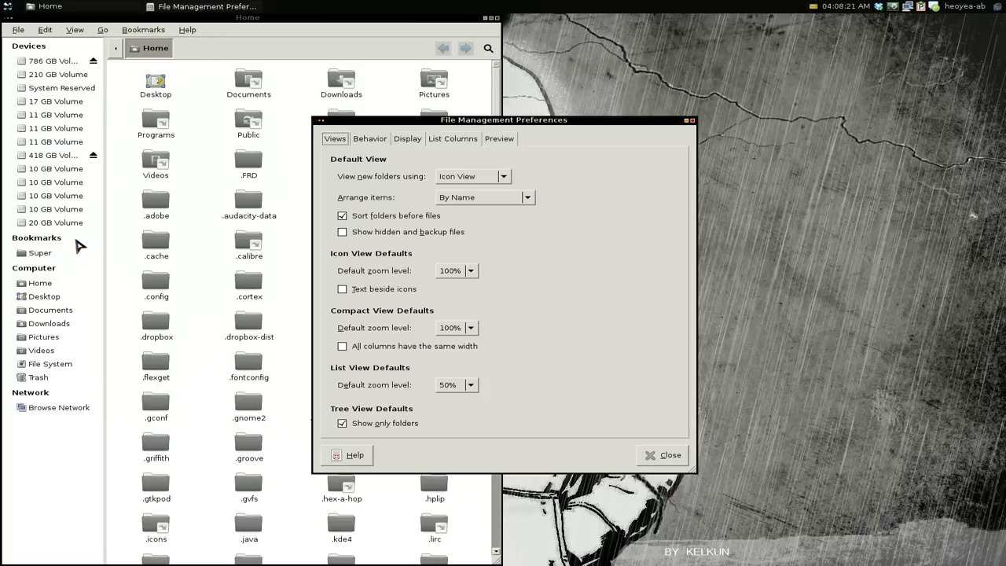
left_click(407, 139)
left_click(477, 140)
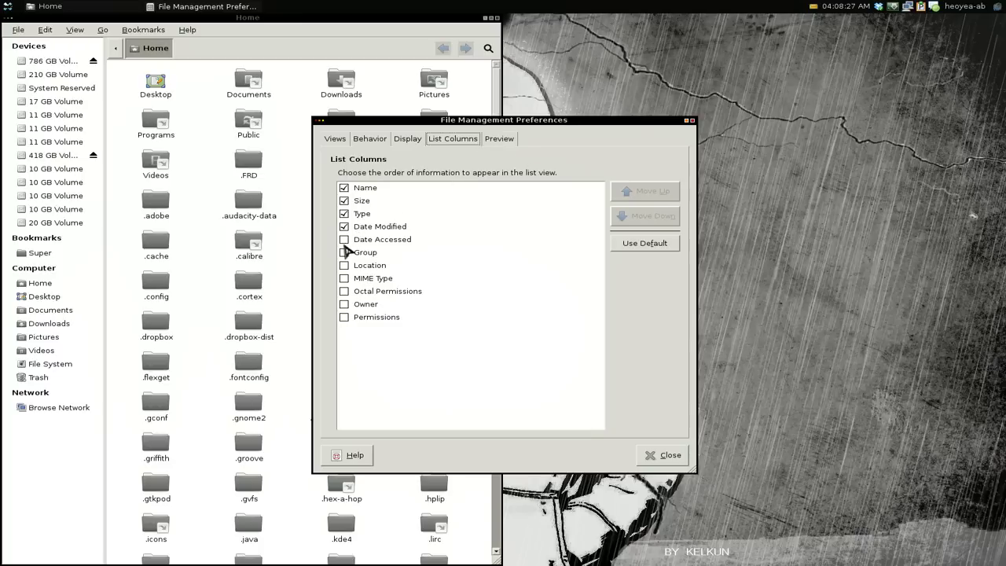
left_click(663, 455)
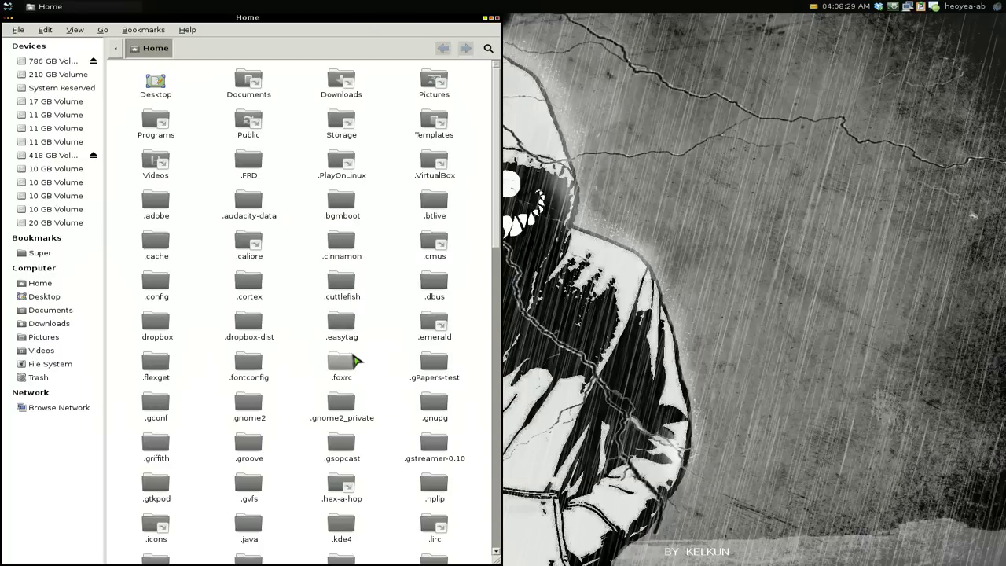
left_click(350, 330)
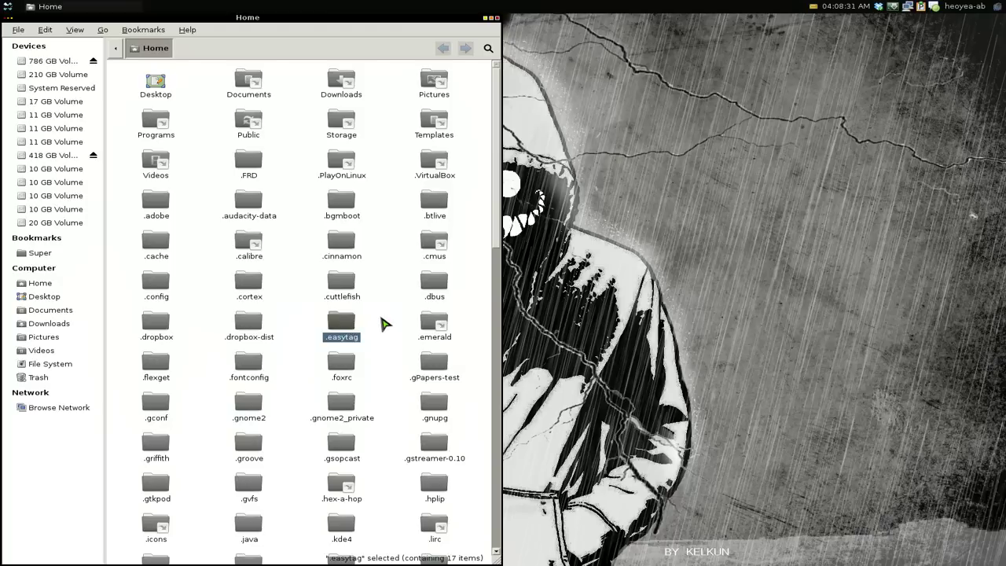
left_click(385, 323)
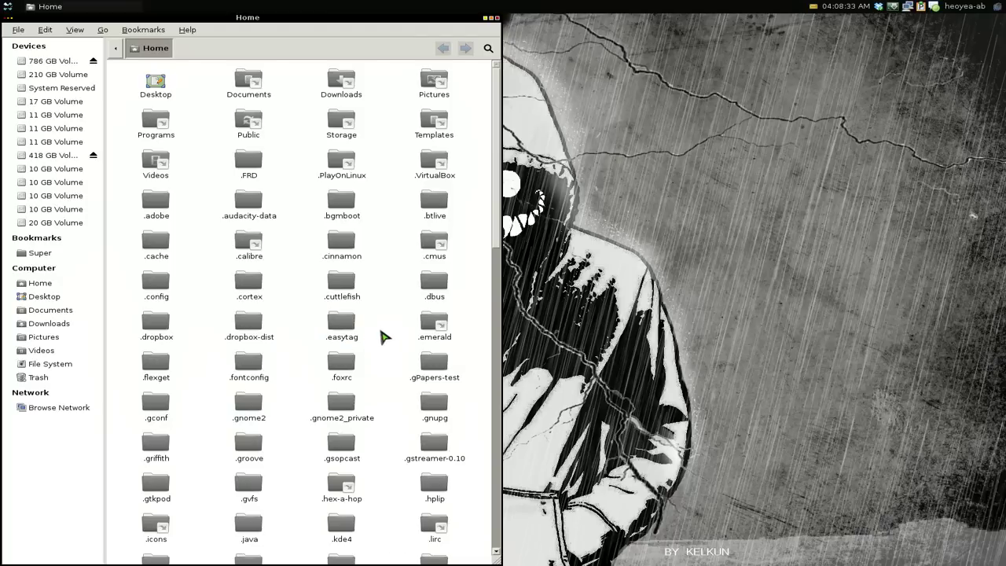
left_click(341, 321)
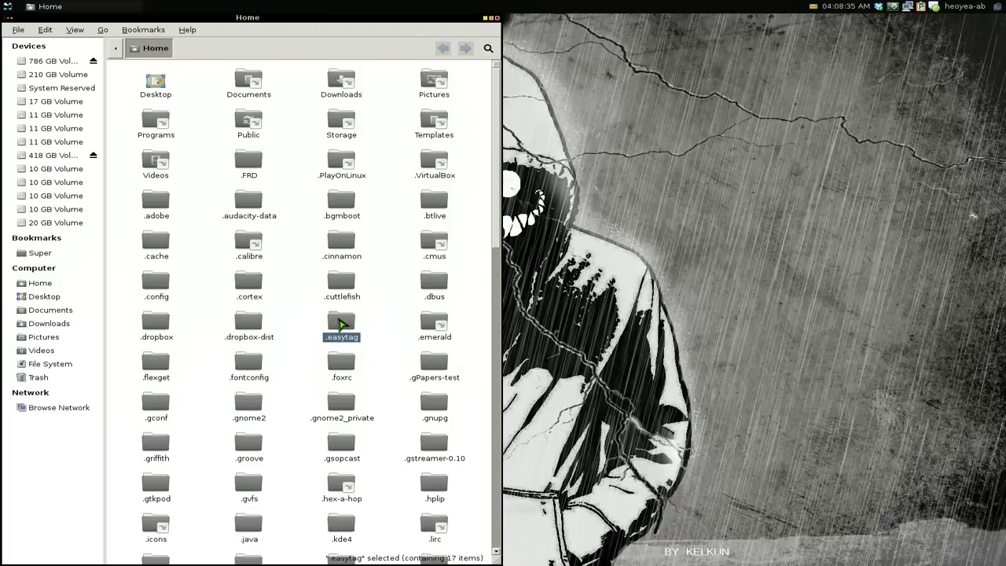
Look inside the .cuttlefish folder and return to the Home folder.
left_click(341, 285)
double_click(346, 287)
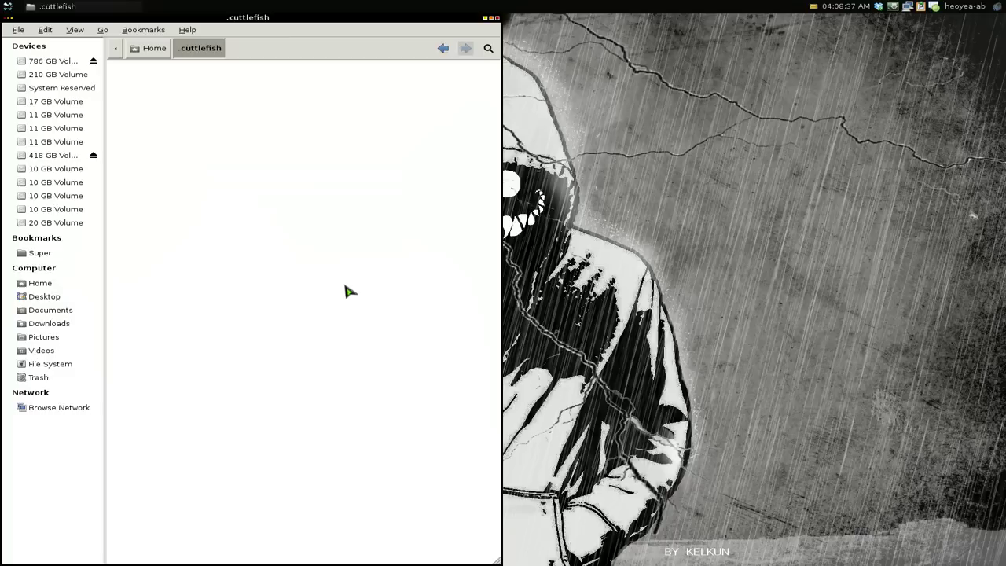
left_click(155, 49)
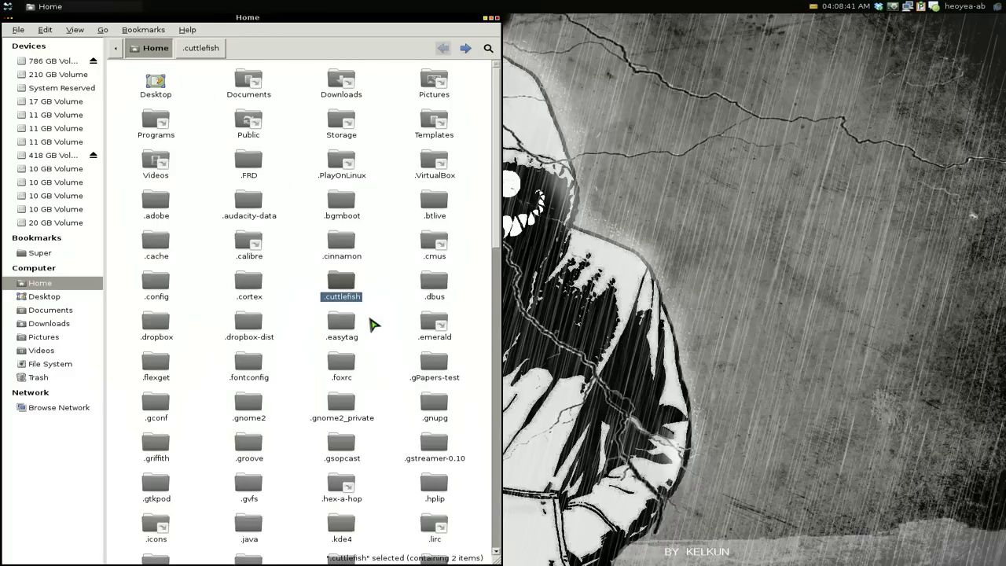
left_click(374, 324)
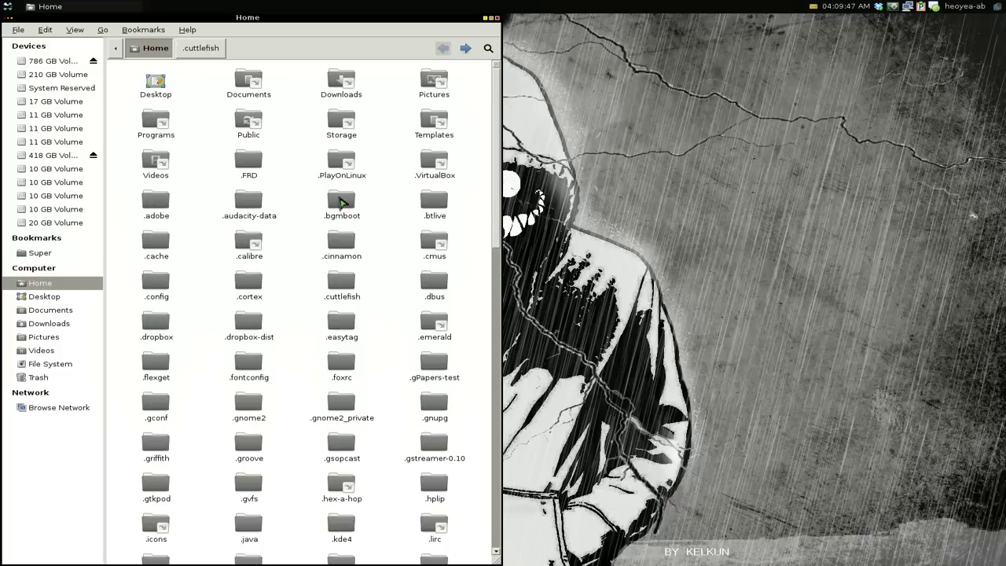
Open the Dropbox folder in a second window and go into its dotfiles folder.
left_click(880, 6)
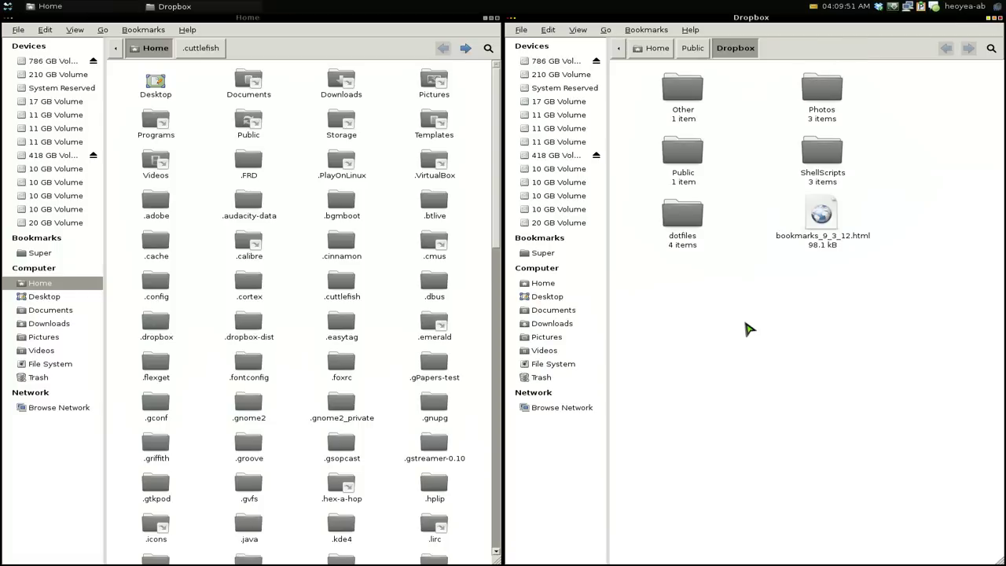
right_click(740, 294)
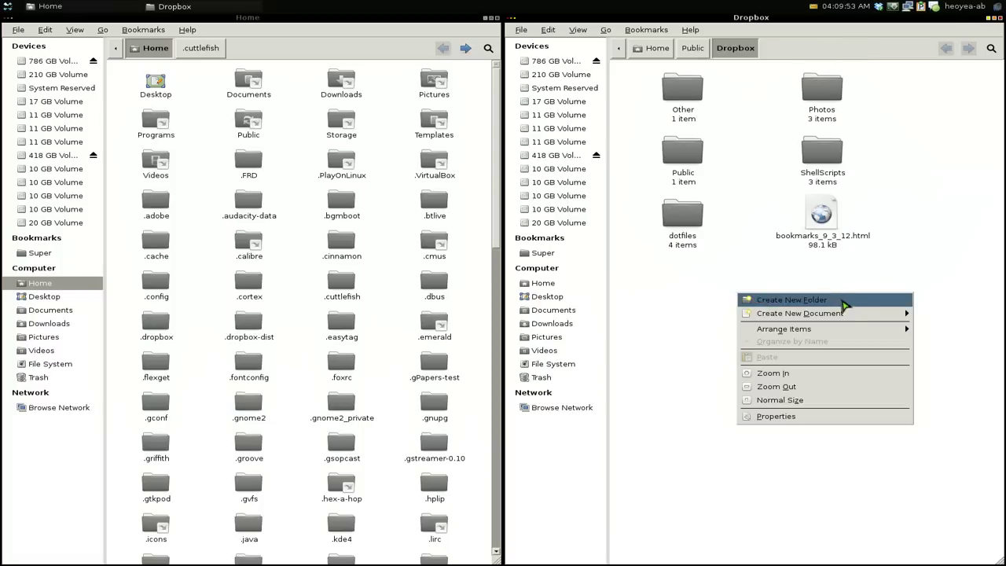
left_click(736, 260)
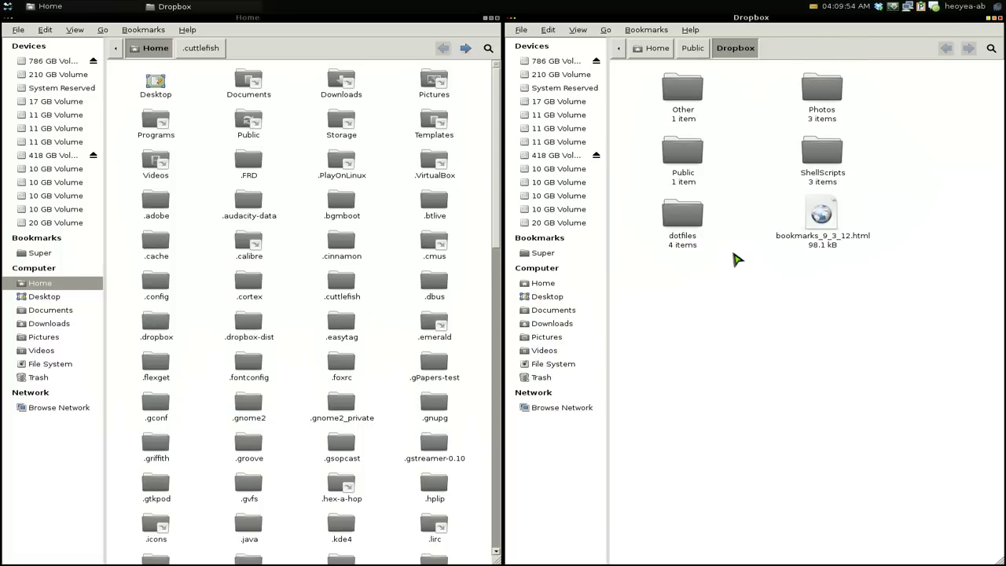
left_click(682, 220)
double_click(684, 224)
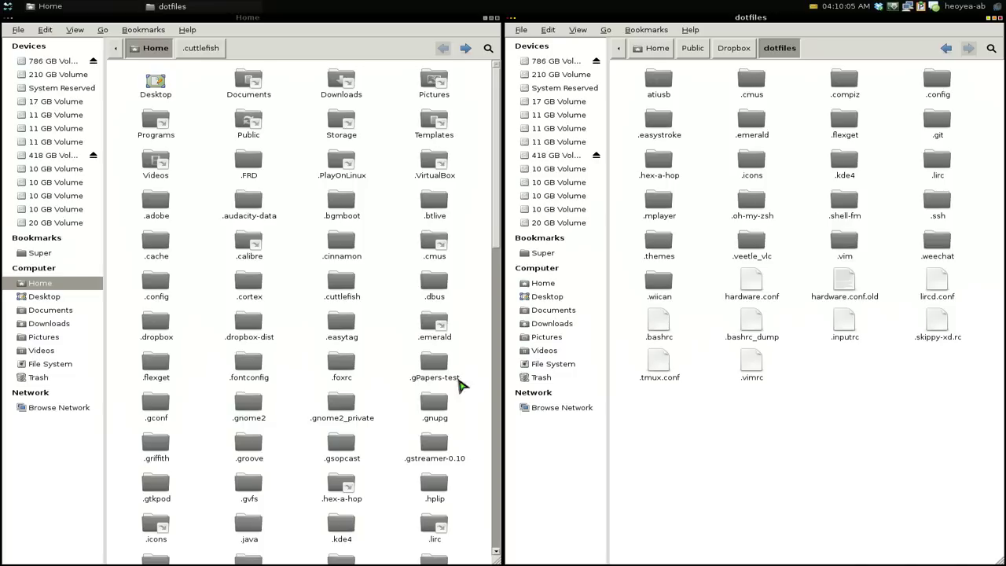
Copy the .easytag folder from Home into the Dropbox dotfiles folder and move the original to the trash.
left_click(388, 342)
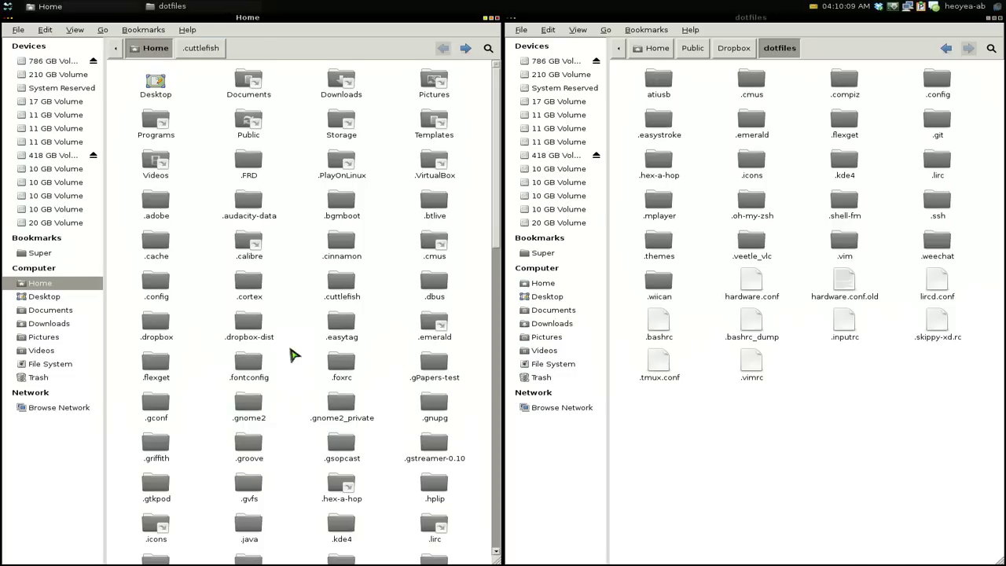
left_click(345, 339)
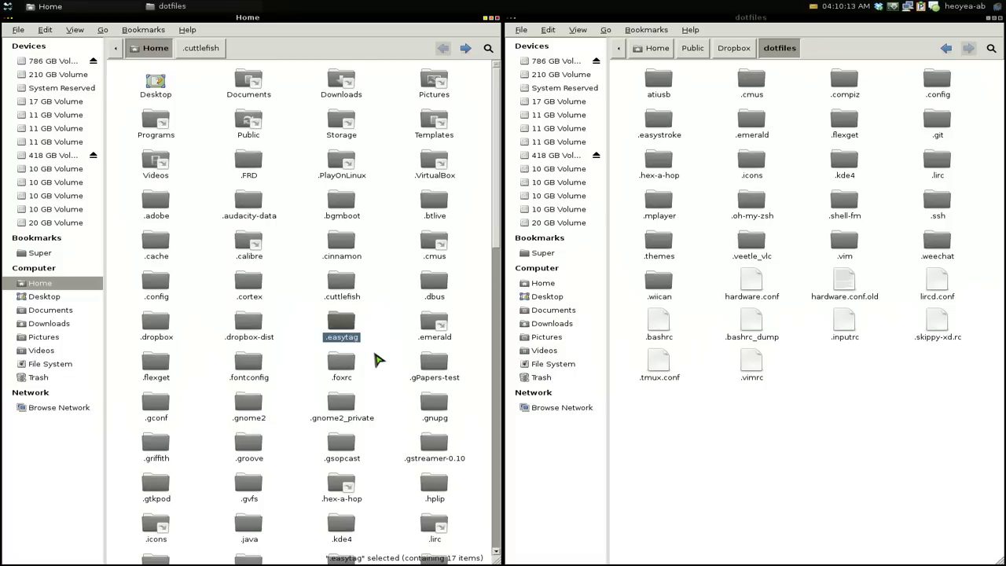
left_click_drag(344, 329, 879, 380)
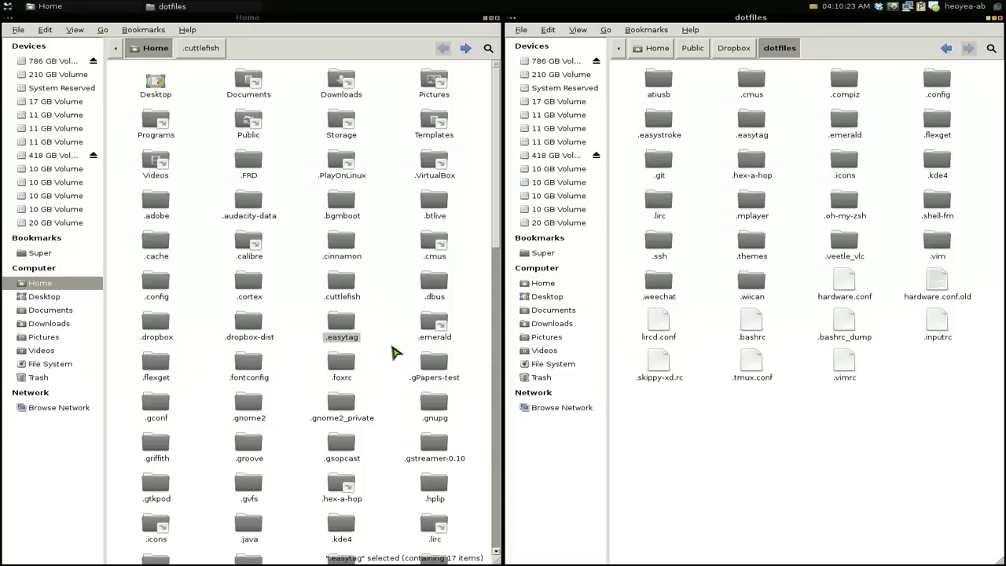
right_click(348, 328)
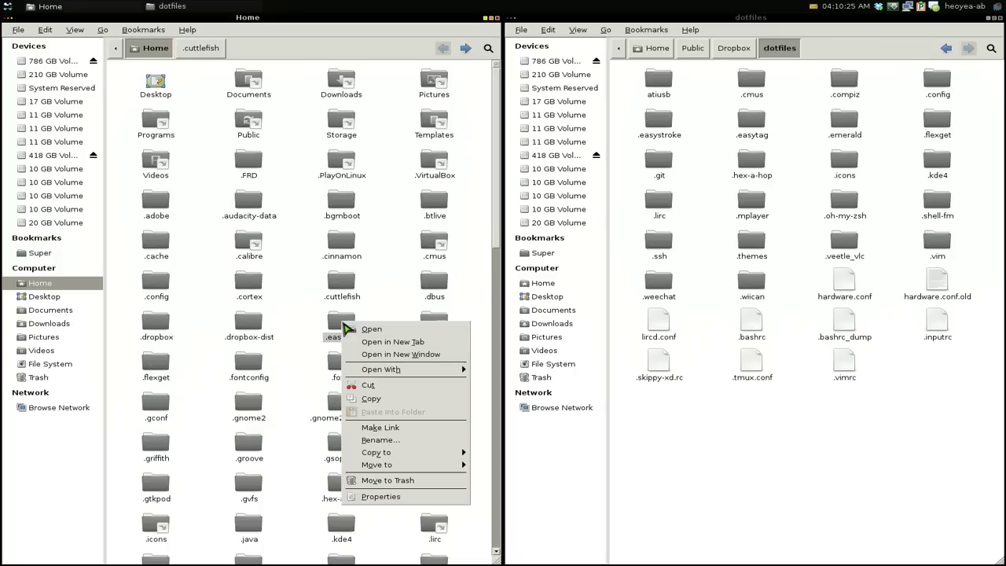
left_click(378, 480)
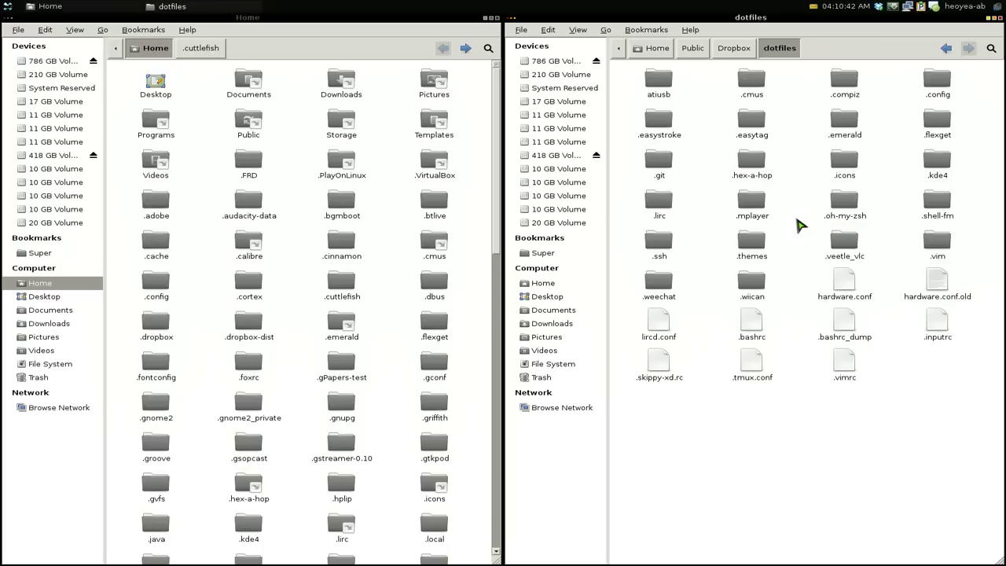
Create a link in Home to the .easytag folder stored in the Dropbox dotfiles folder.
left_click(753, 128)
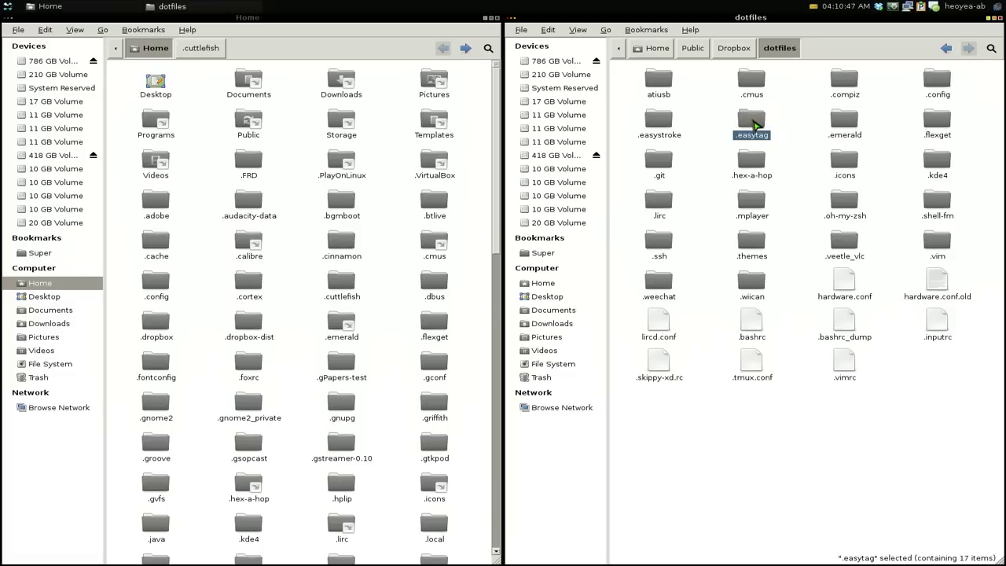
left_click_drag(753, 126, 397, 274)
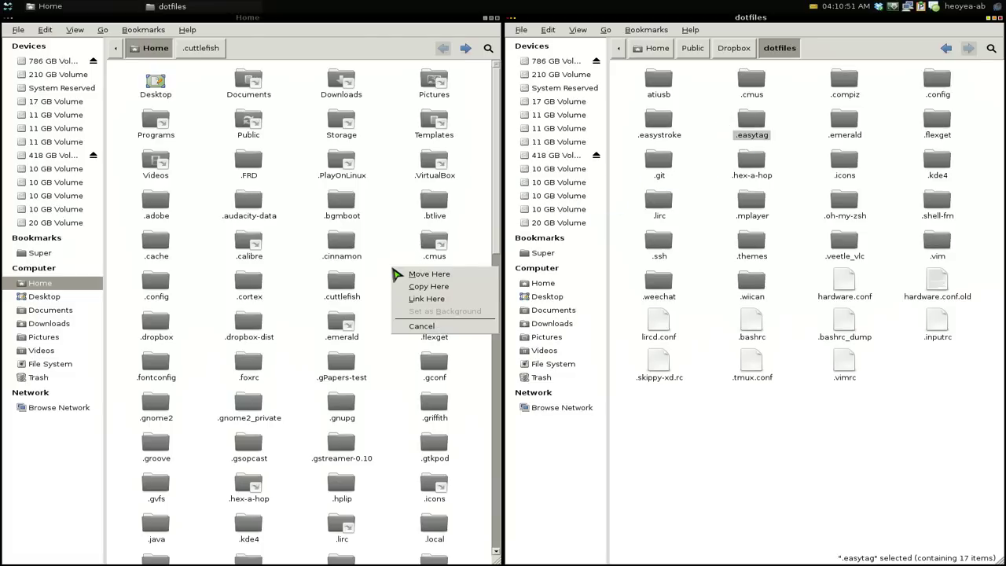
left_click(410, 304)
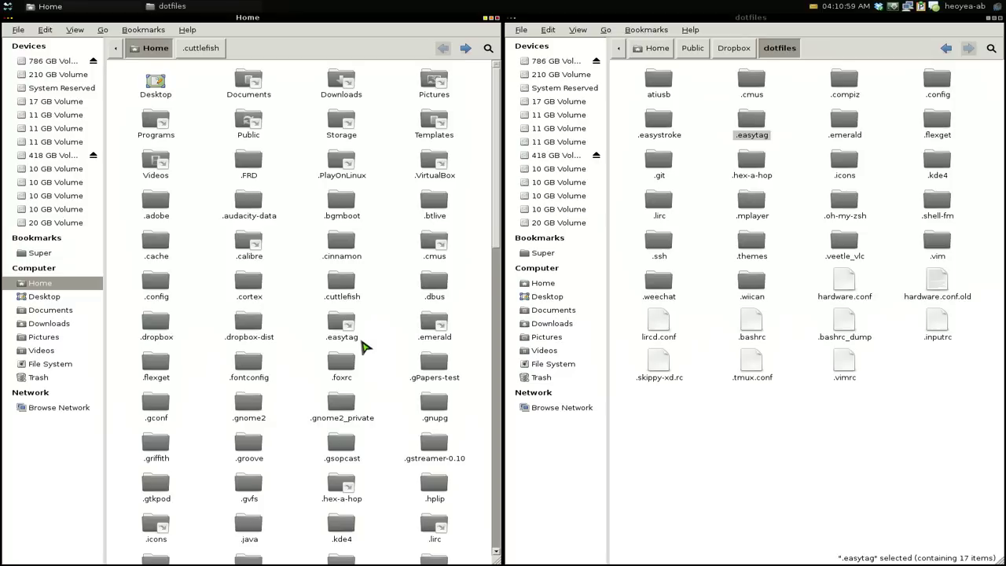
left_click(350, 281)
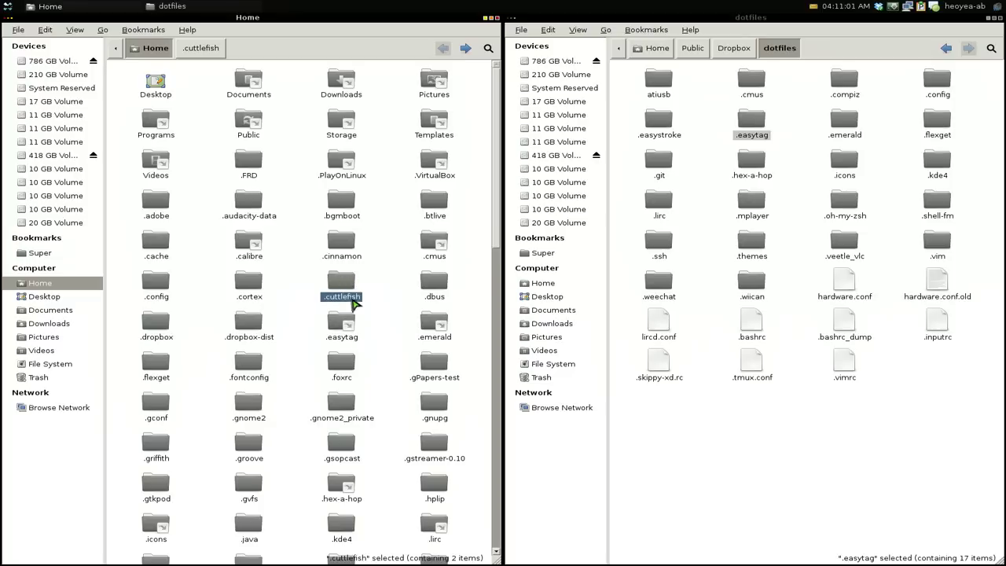
left_click(372, 288)
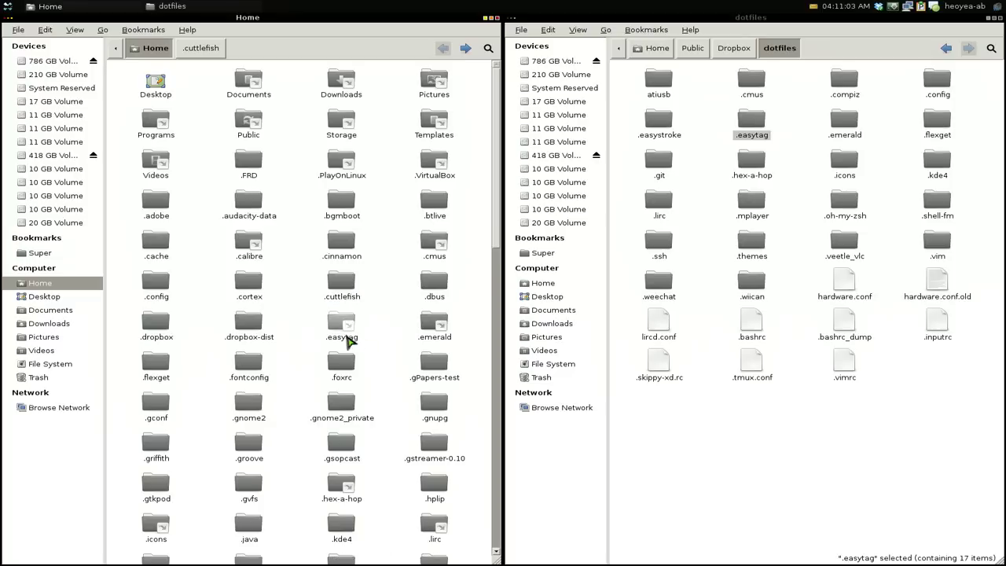
left_click(349, 338)
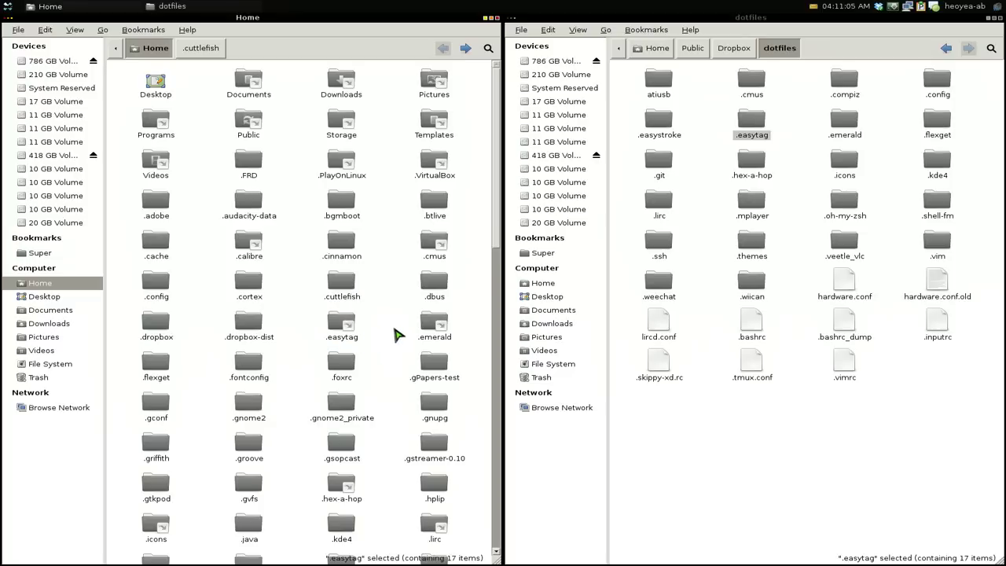
left_click(397, 336)
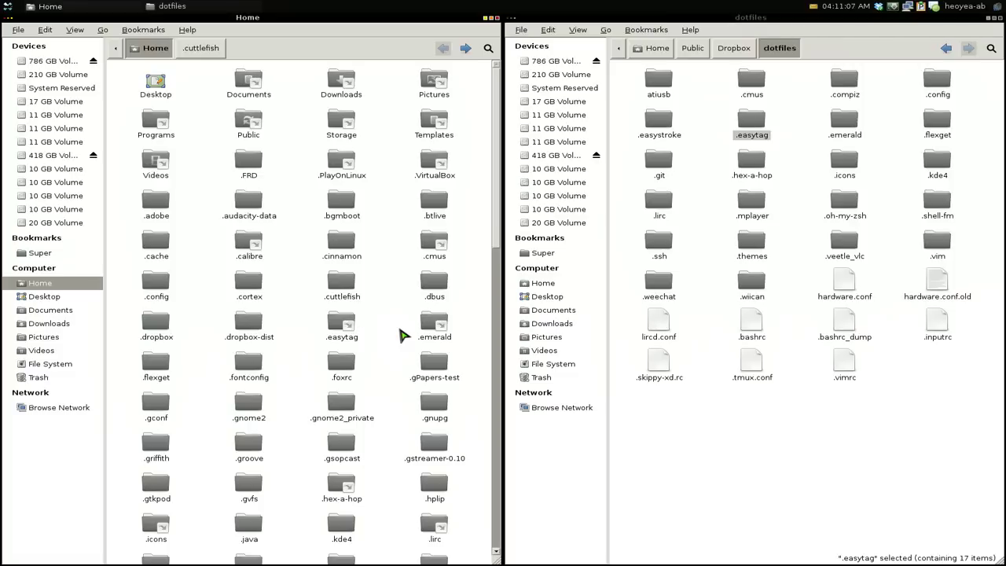
scroll(405, 334, "down", 4)
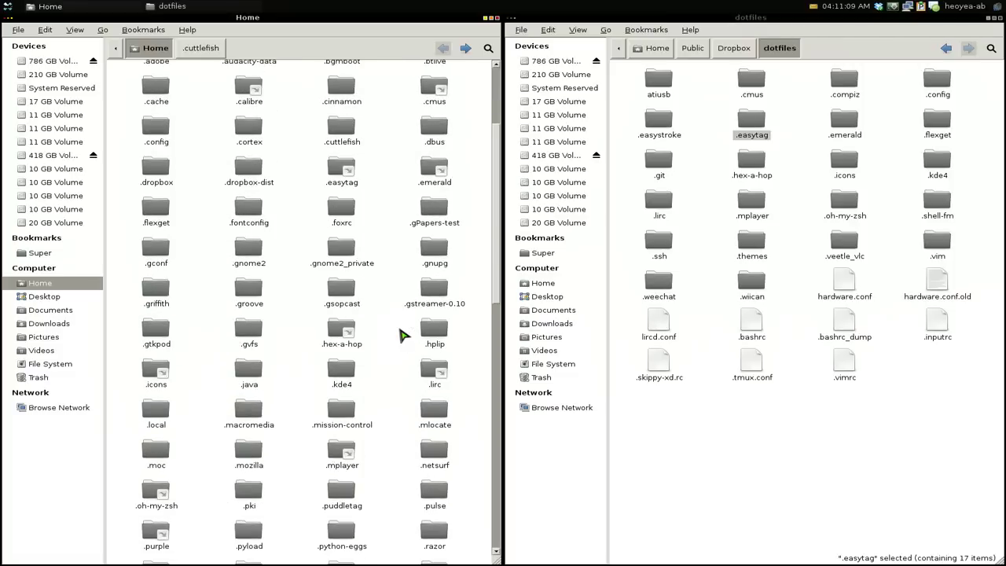
left_click(782, 443)
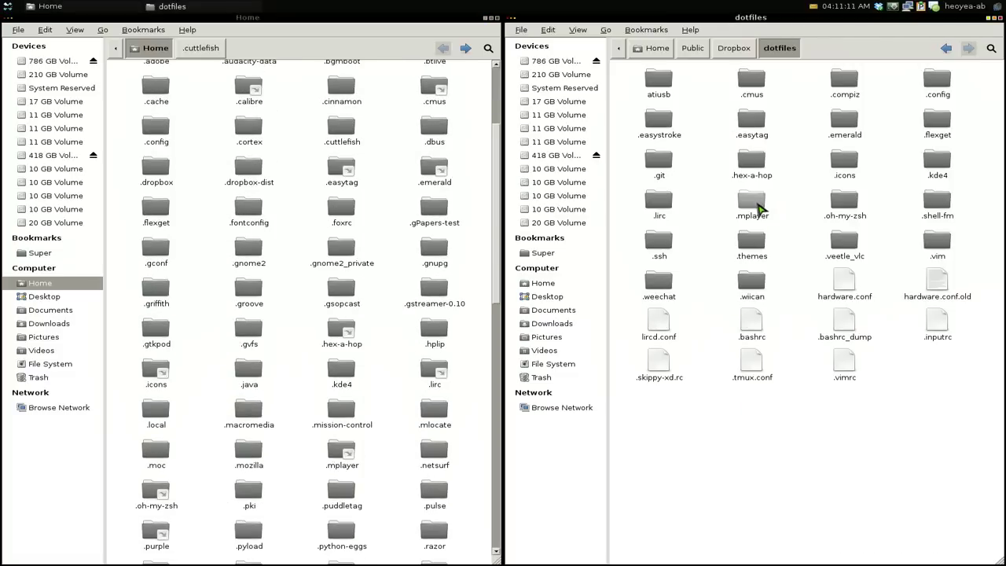
left_click_drag(753, 201, 394, 253)
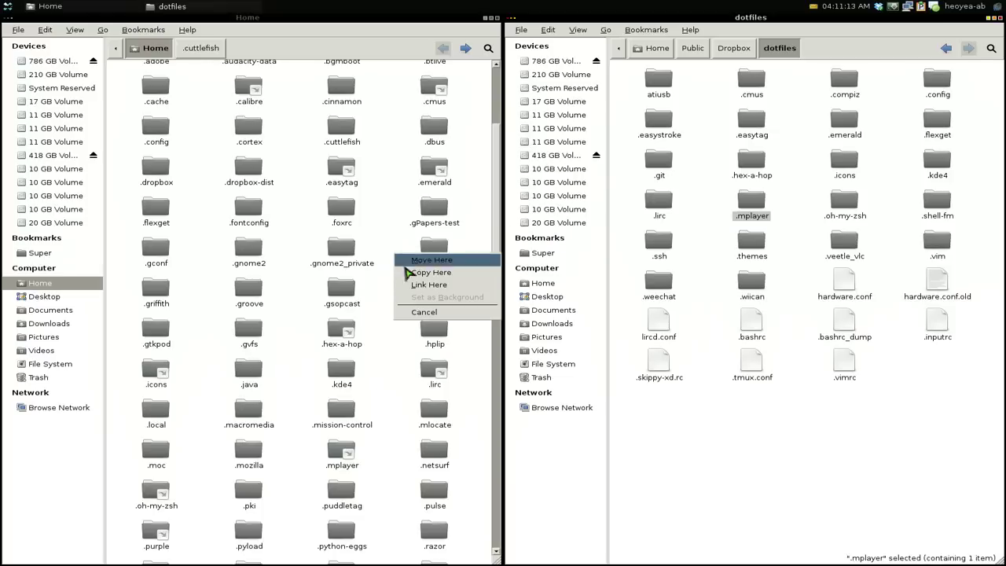
left_click(748, 462)
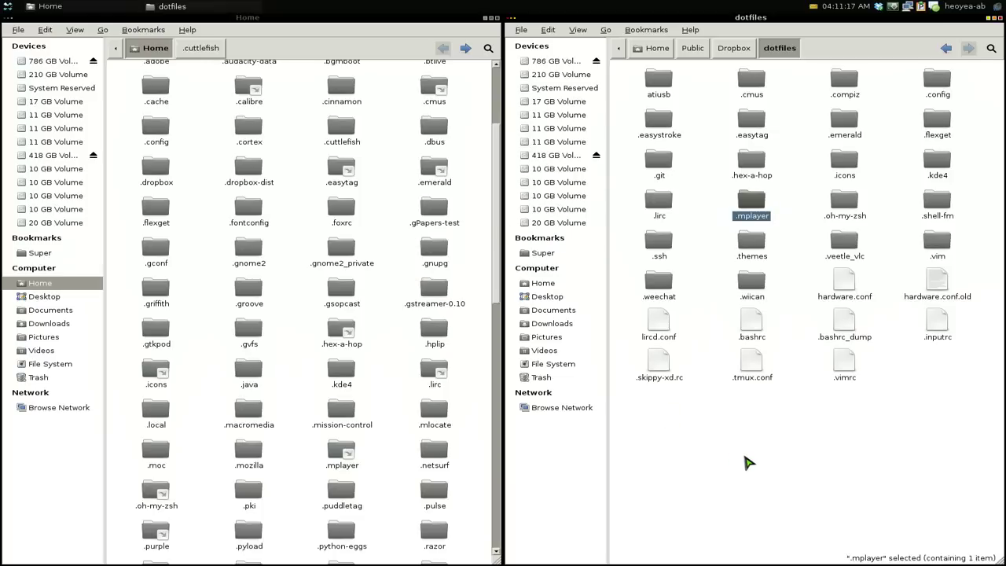
left_click(748, 462)
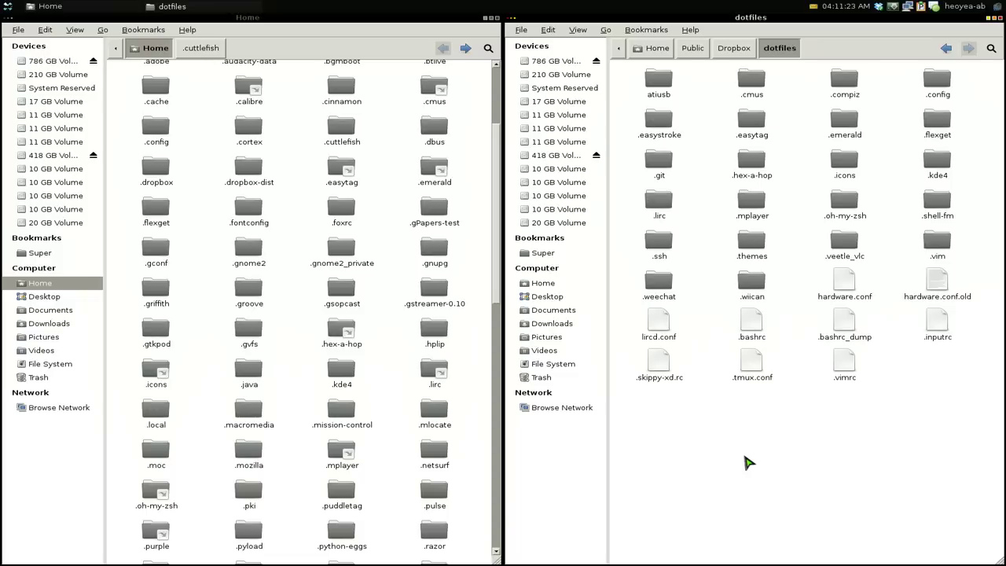
Change the terminal's home session to the Public/Dropbox/dotfiles directory.
key("F12")
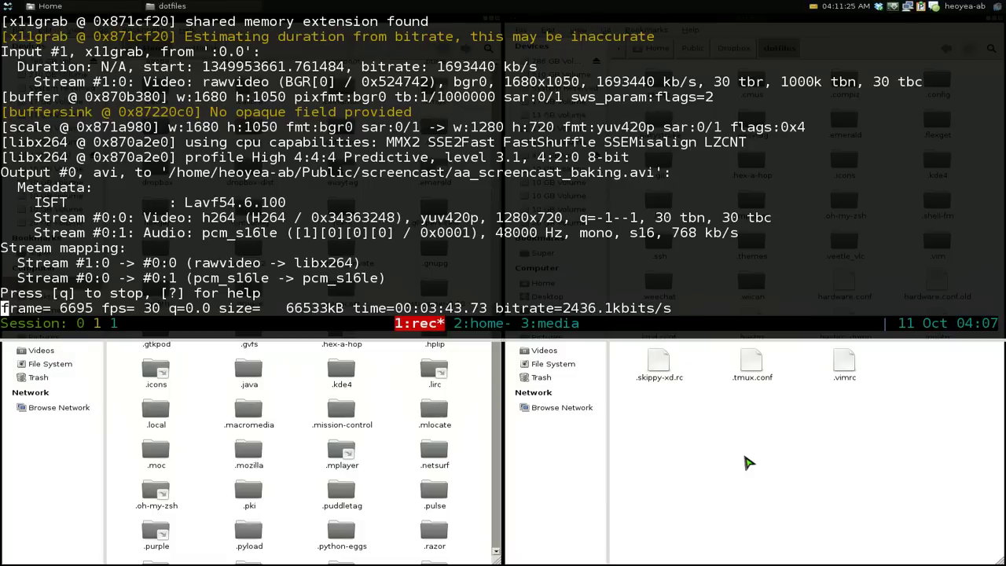
key("ctrl+a")
key("2")
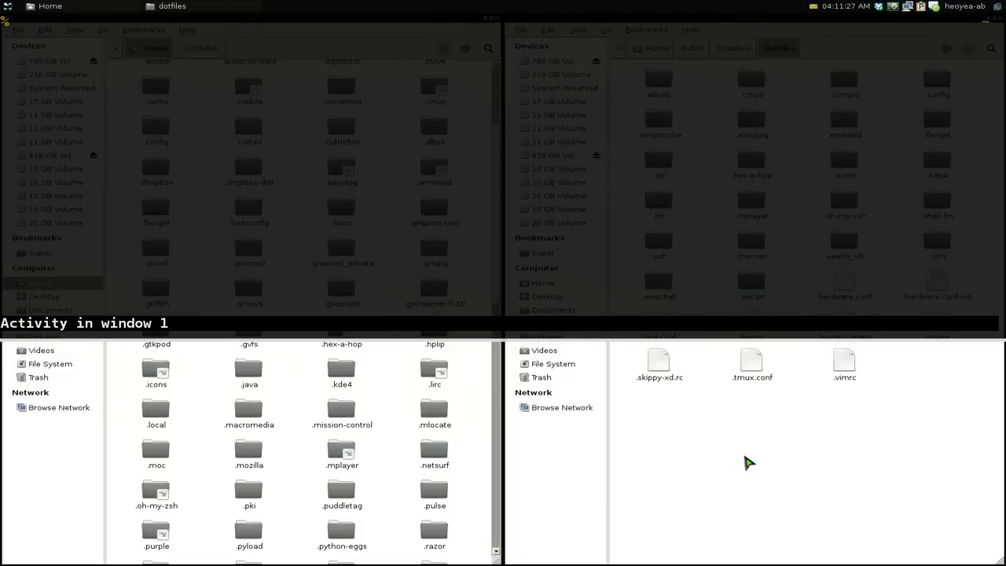
key("F12")
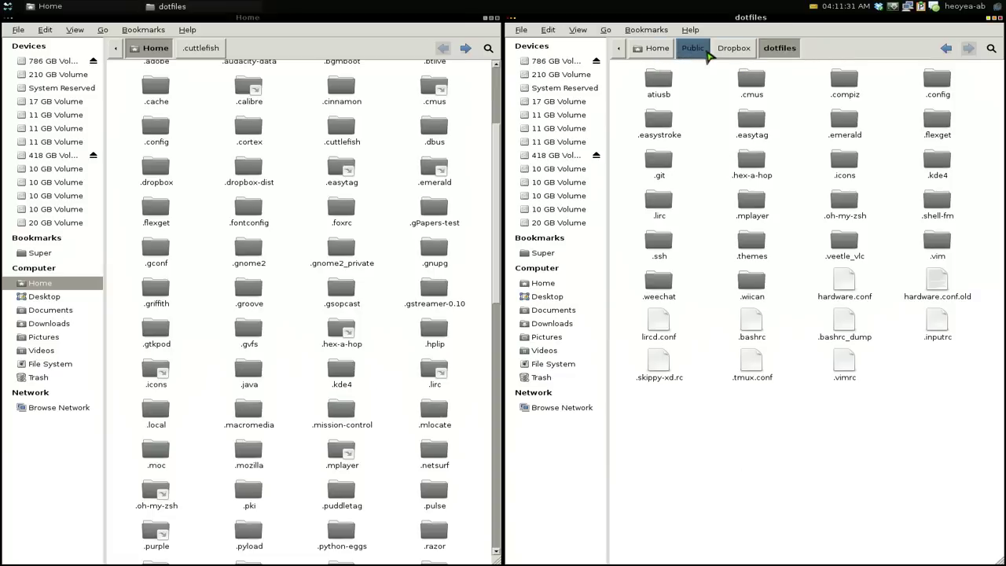
key("F12")
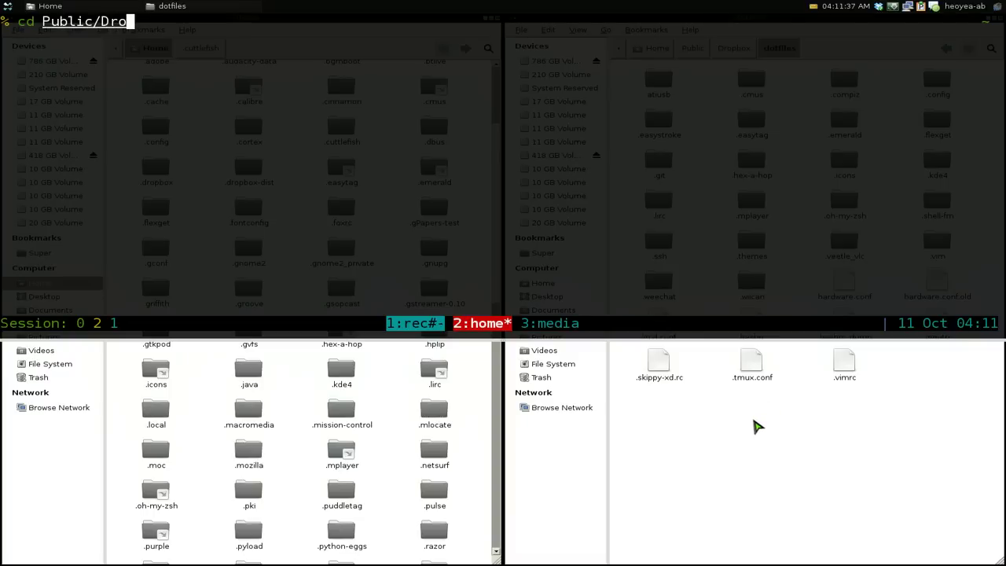
key("Tab")
type("do")
key("Tab")
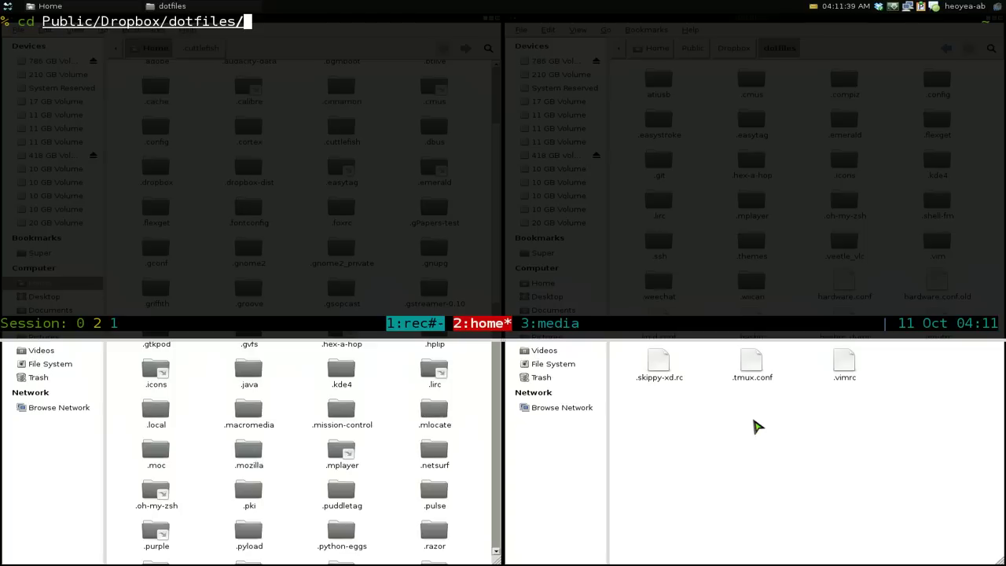
key("Return")
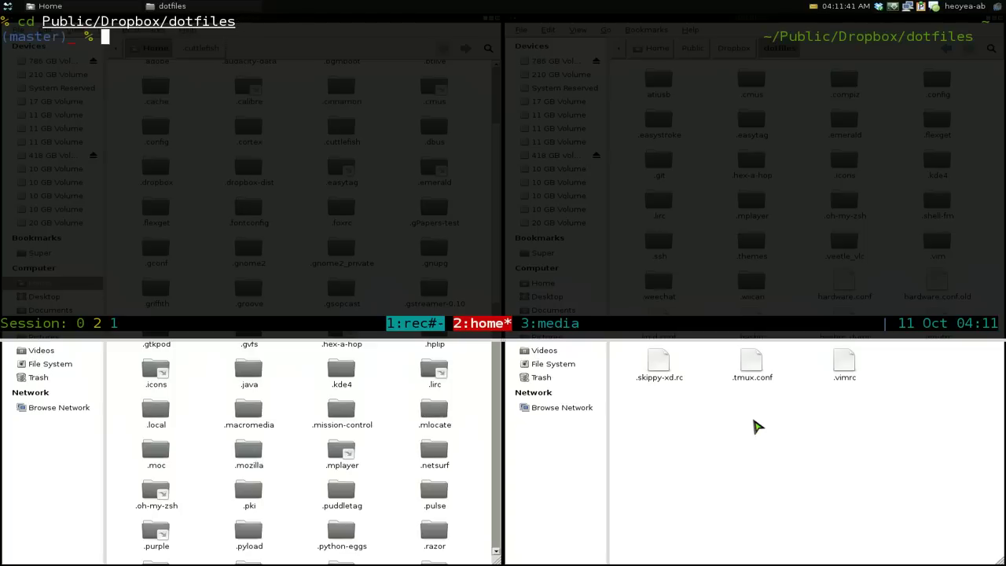
key("F12")
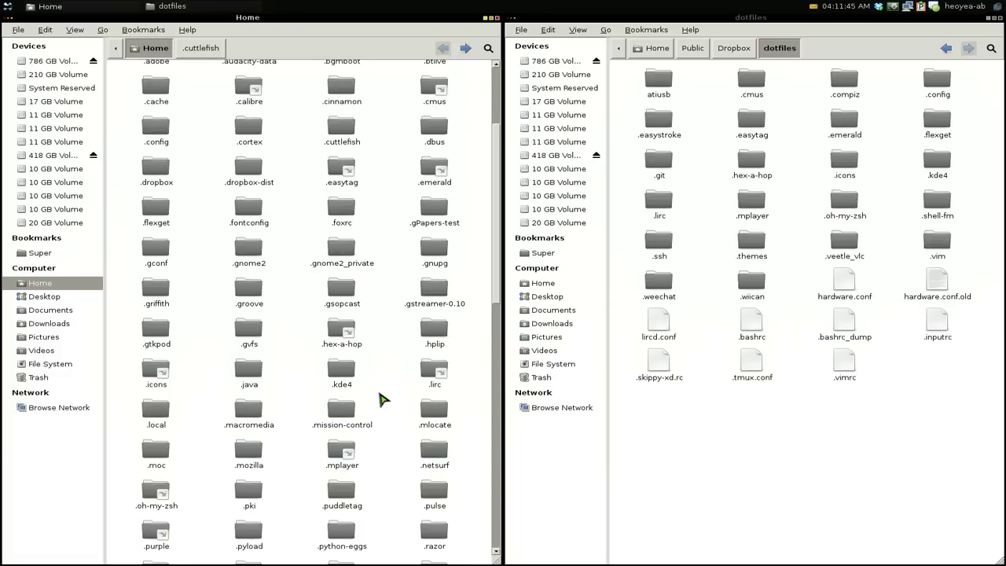
Copy the .w3m folder from Home into the Dropbox dotfiles folder and move the original to the trash.
scroll(385, 406, "down", 5)
scroll(385, 406, "down", 2)
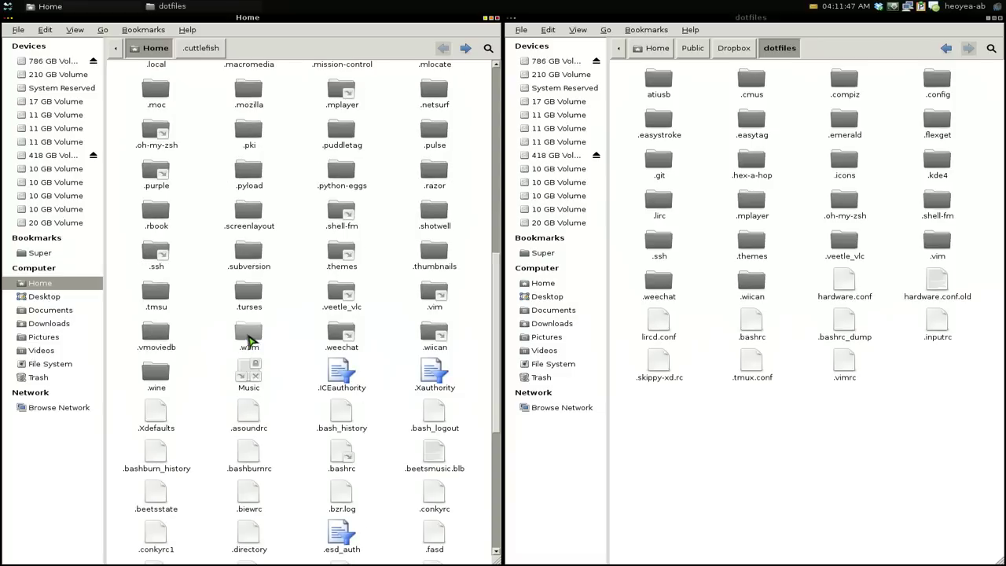
left_click(250, 338)
left_click_drag(250, 341, 934, 397)
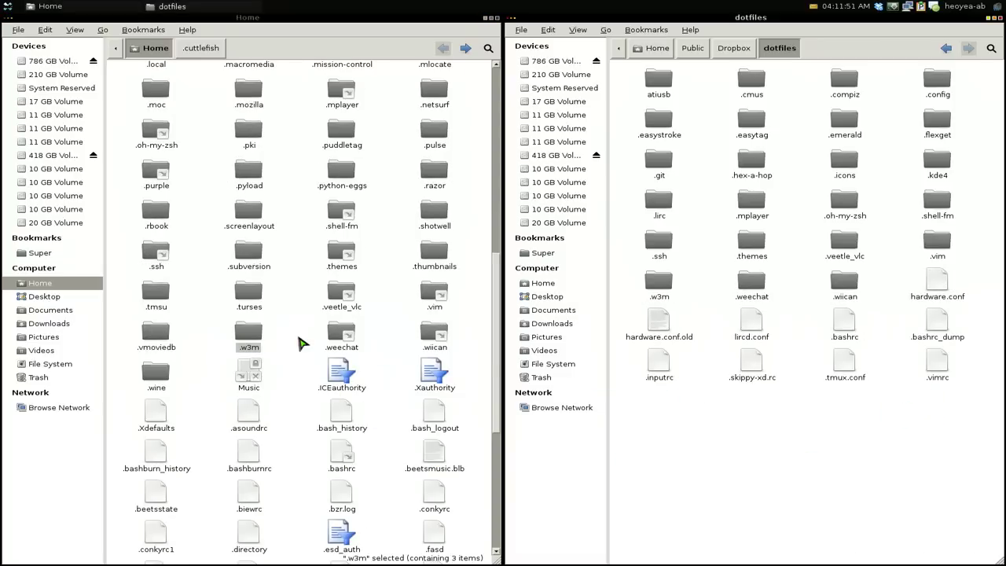
right_click(258, 338)
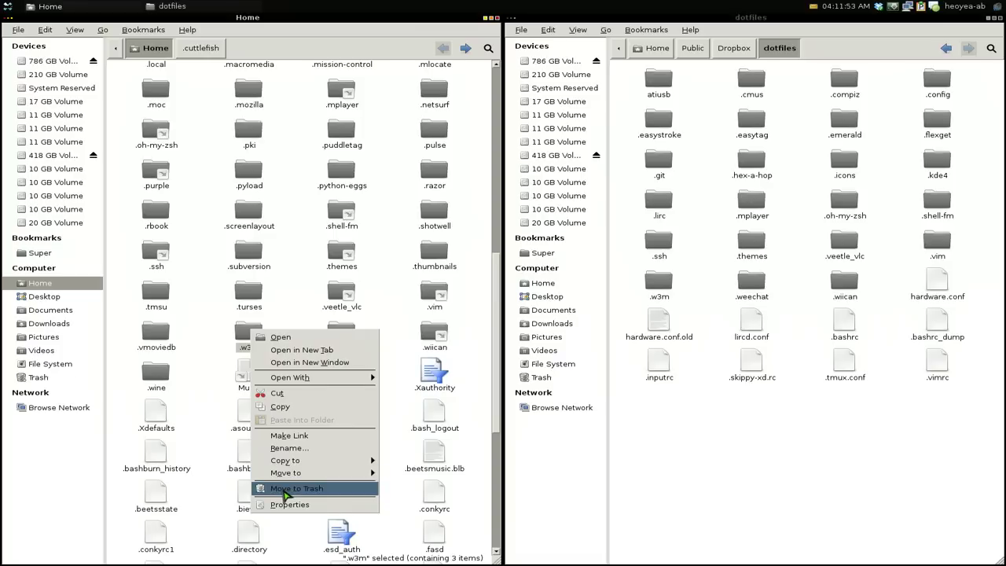
left_click(284, 483)
Bring up the terminal in the dotfiles directory and start a symbolic link command with ln -s.
left_click(641, 303)
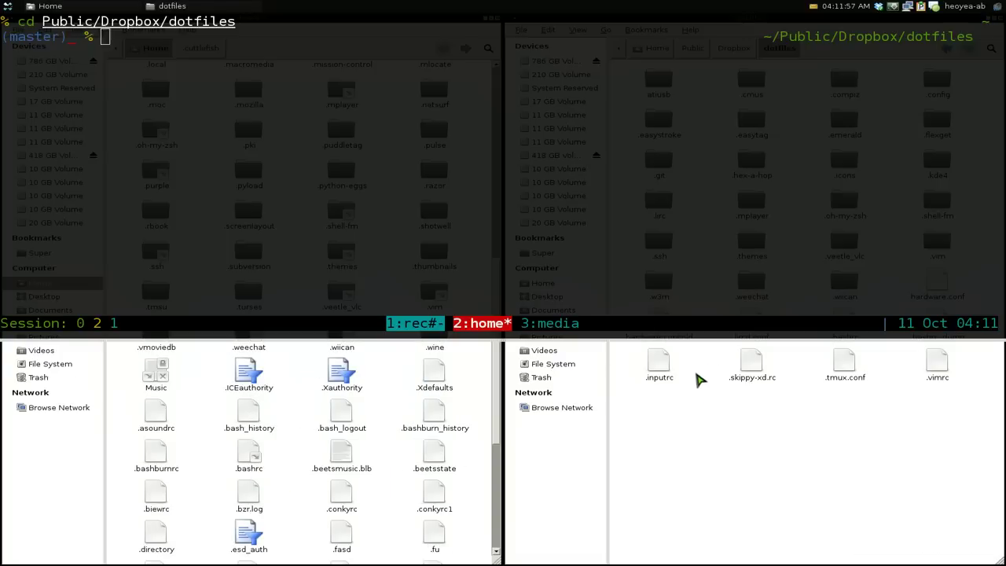
key("F12")
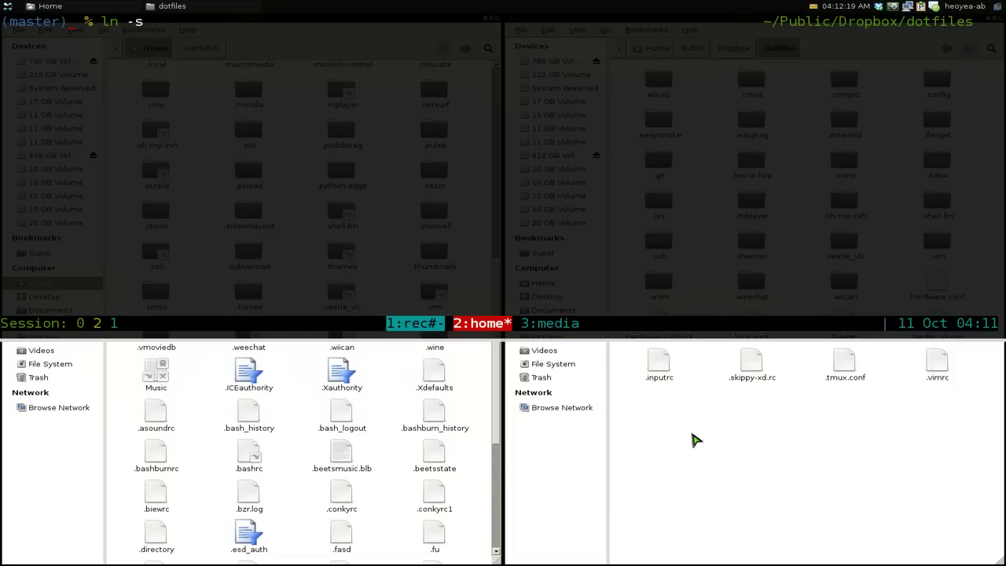
type(".w3")
key("Tab")
key("BackSpace")
key("BackSpace")
key("BackSpace")
key("BackSpace")
key("BackSpace")
Complete the ln -s command with the source path ~/Public/Dropbox/dotfiles/.w3m/ to create the .w3m link in Home.
type("~/Pub")
key("Tab")
type("D")
key("Tab")
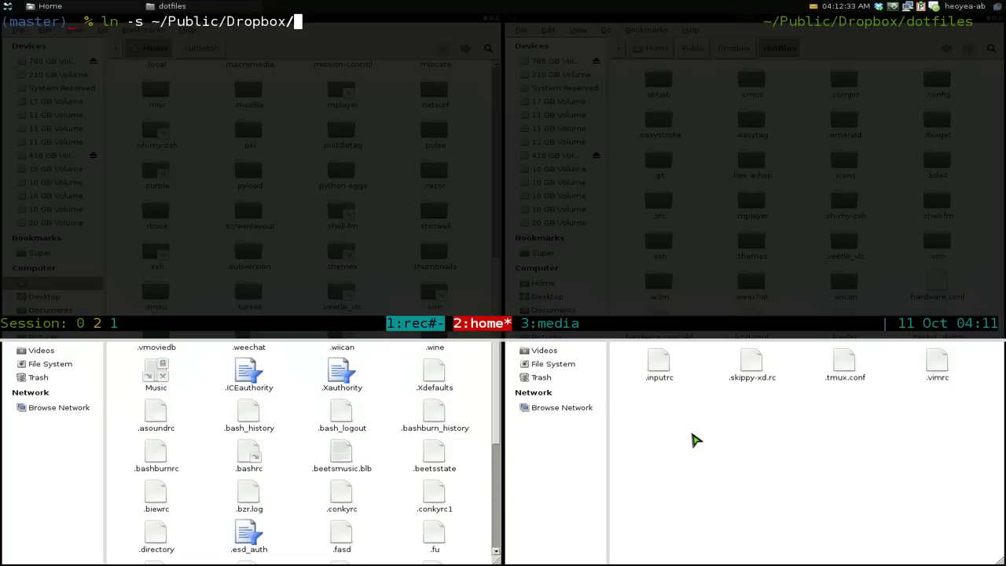
type("fil")
key("Tab")
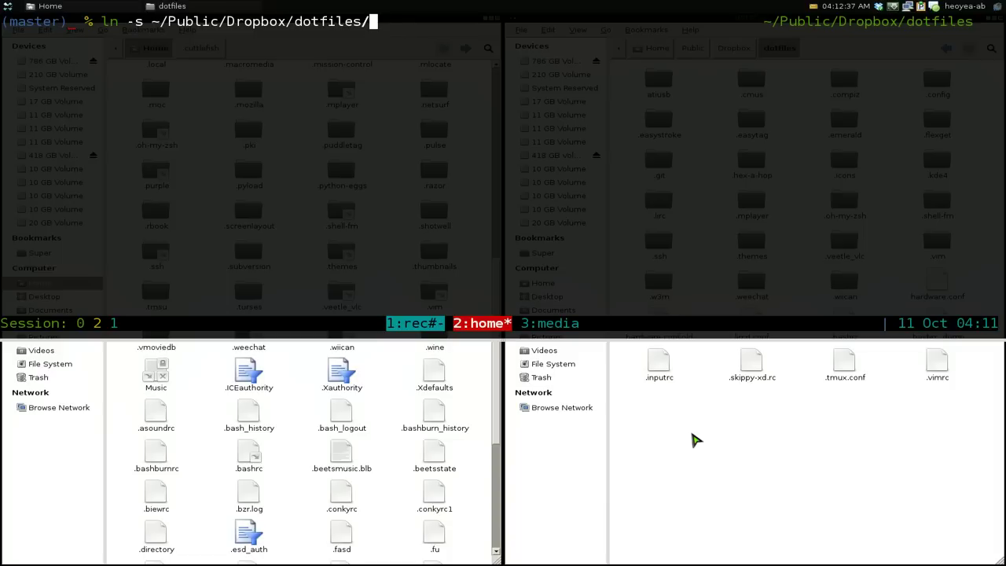
type(".w3m/")
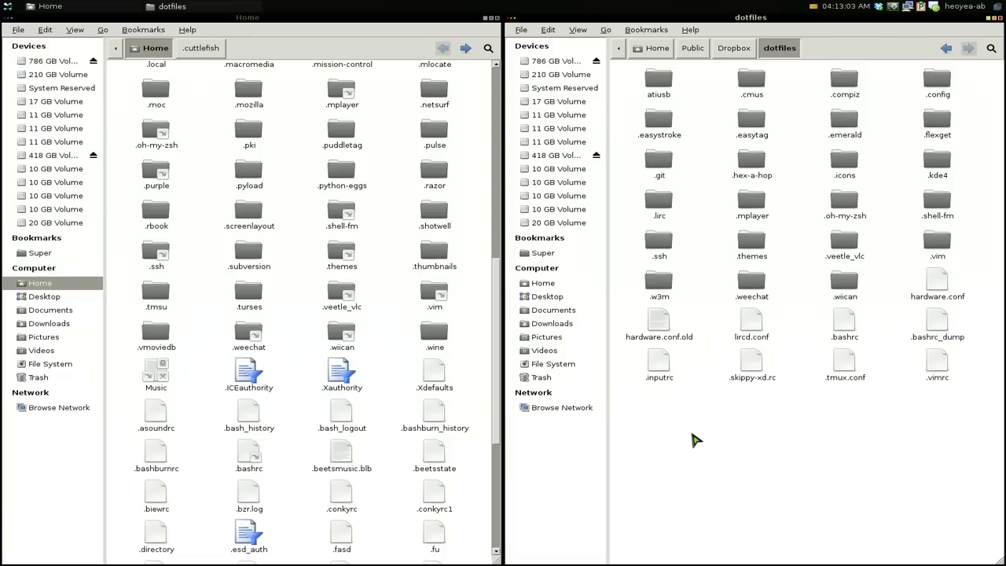
Check the .w3m link in Home against the dotfiles copy, look inside the linked folder and return to Home.
left_click(254, 345)
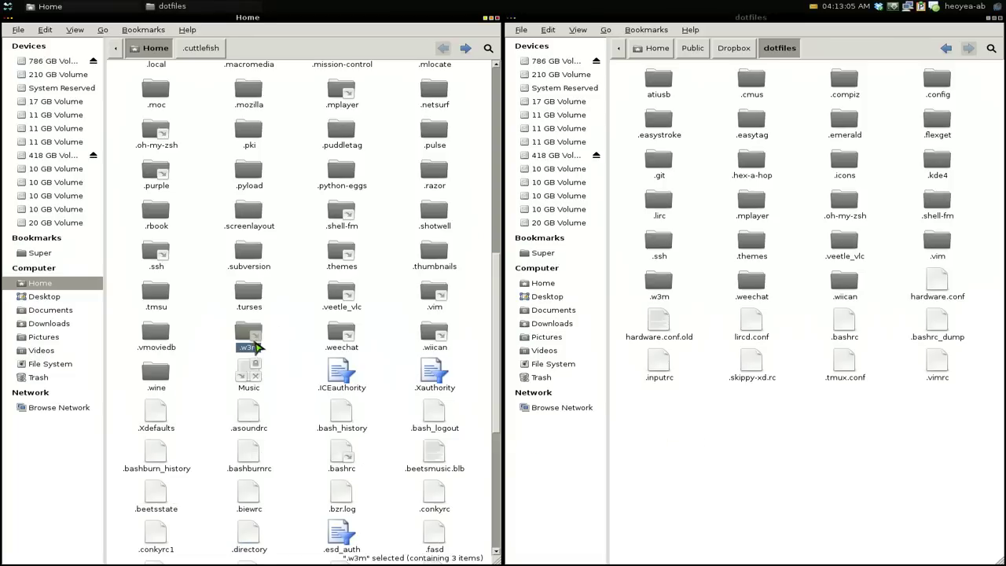
left_click(298, 349)
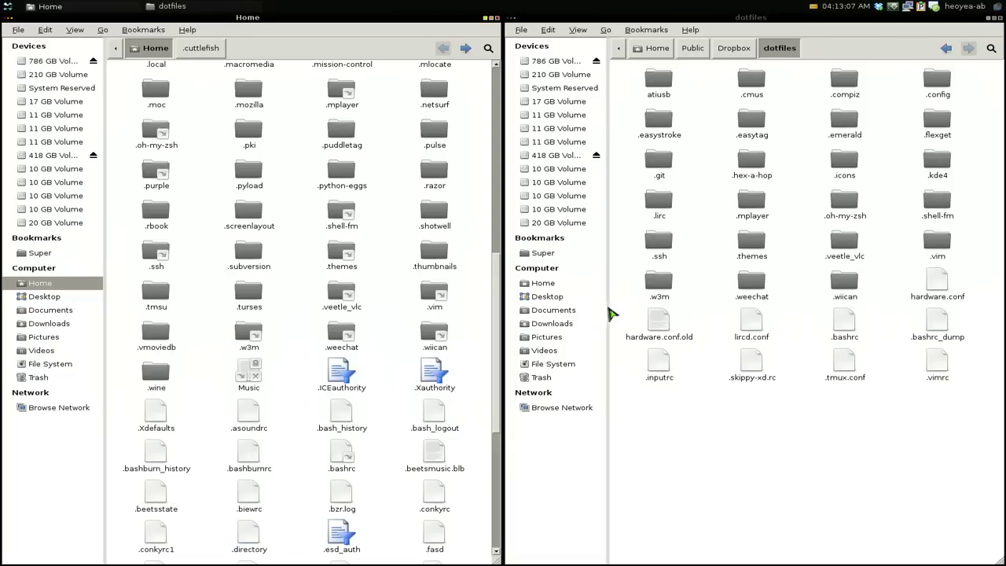
left_click(721, 225)
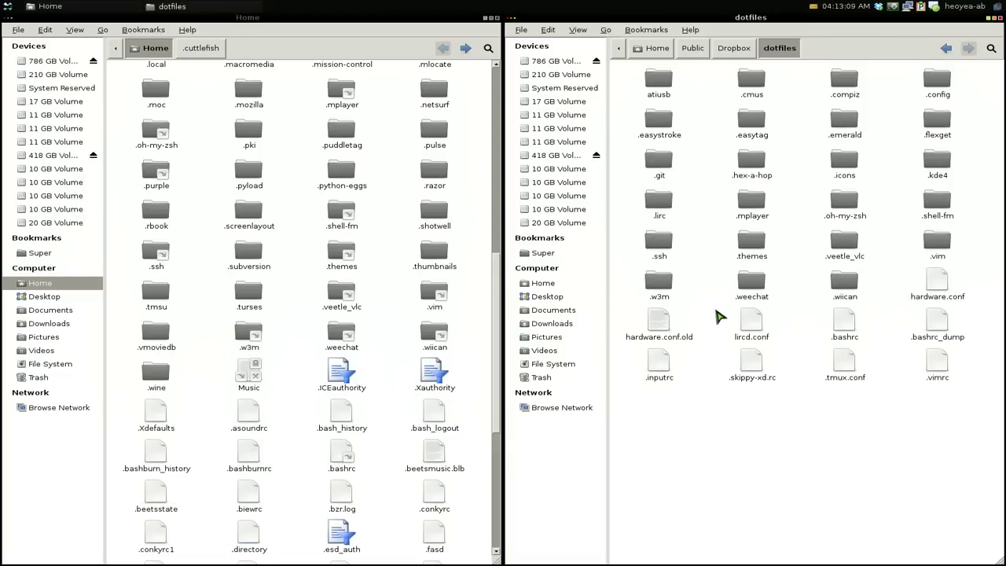
left_click(653, 286)
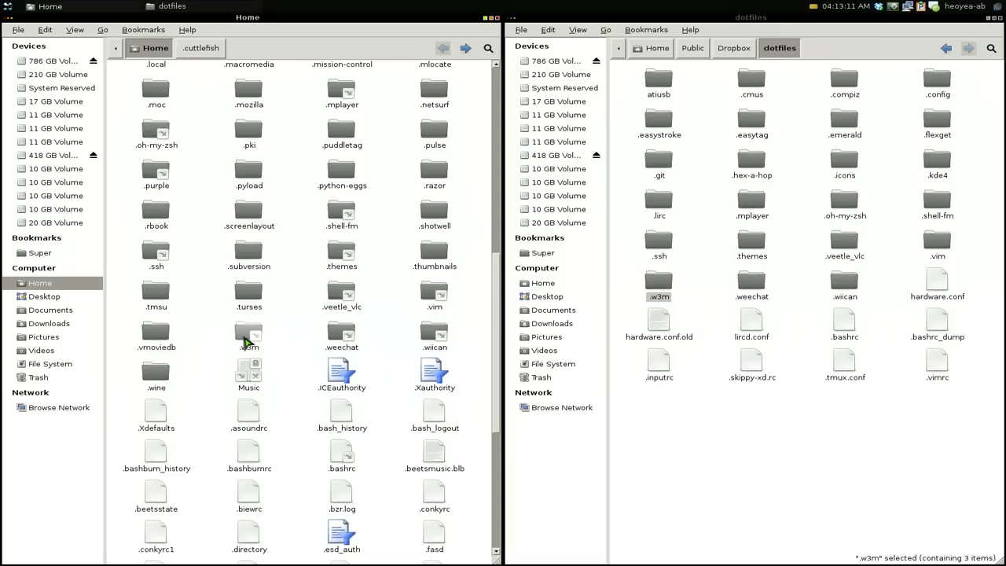
double_click(246, 340)
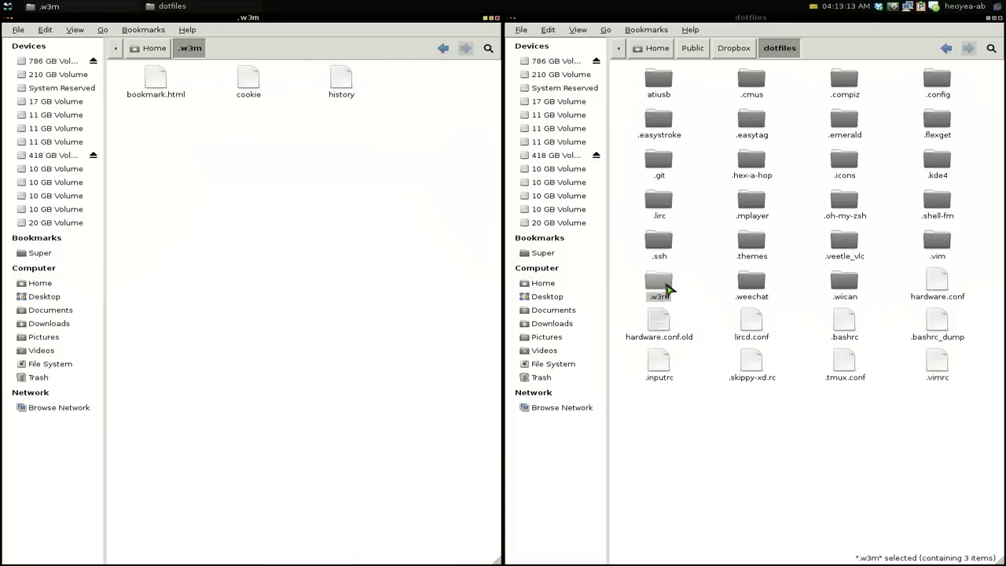
left_click(699, 283)
left_click(417, 283)
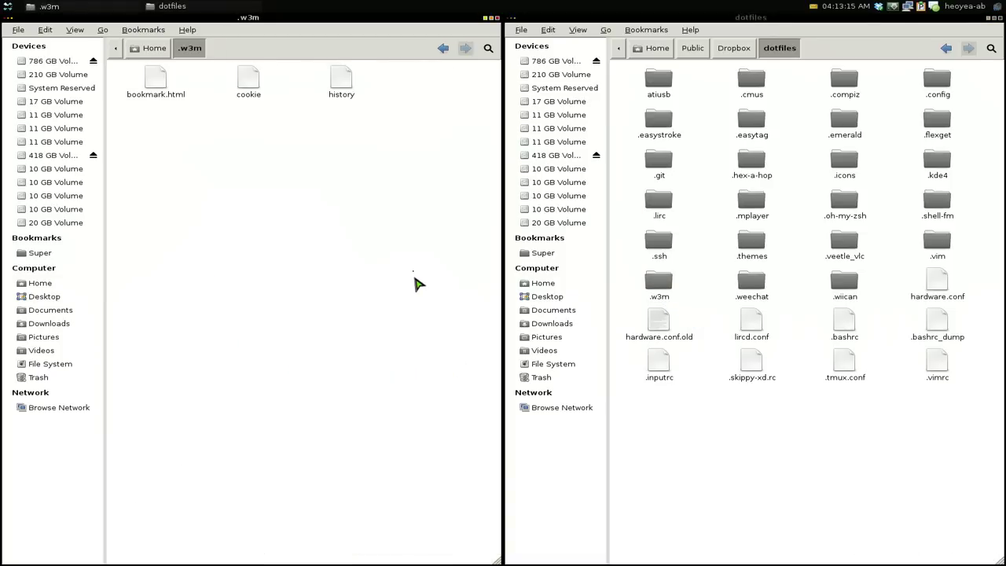
left_click(151, 47)
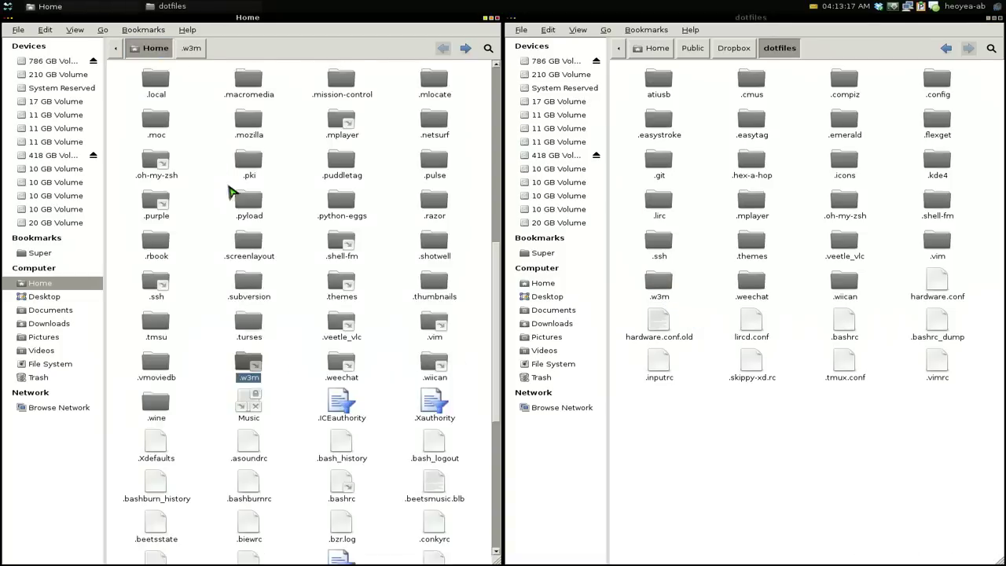
left_click(281, 358)
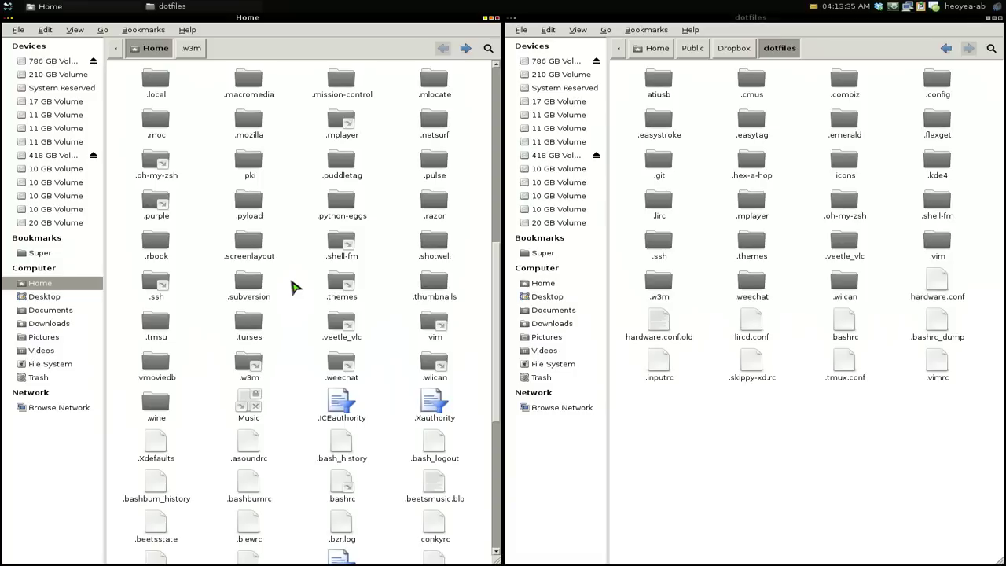
left_click(749, 465)
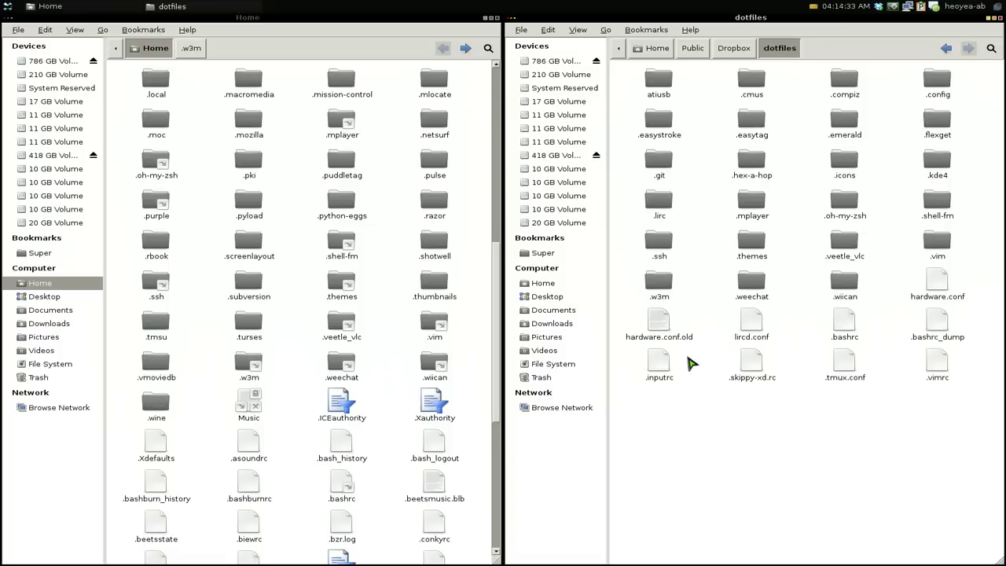
Find the linked .purple folder in Home, examine its files including accounts.xml~, and return to Home.
left_click(403, 340)
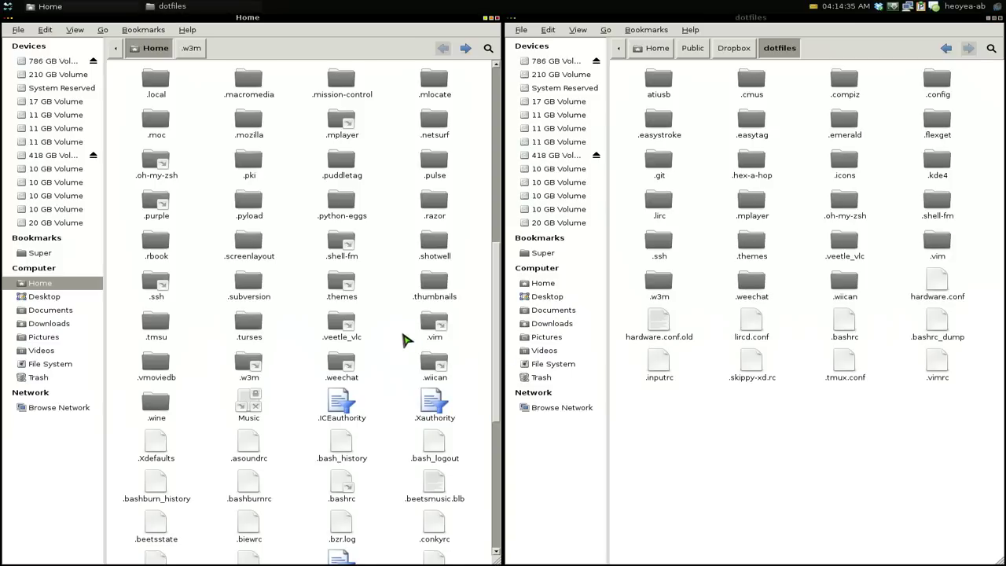
scroll(403, 340, "up", 10)
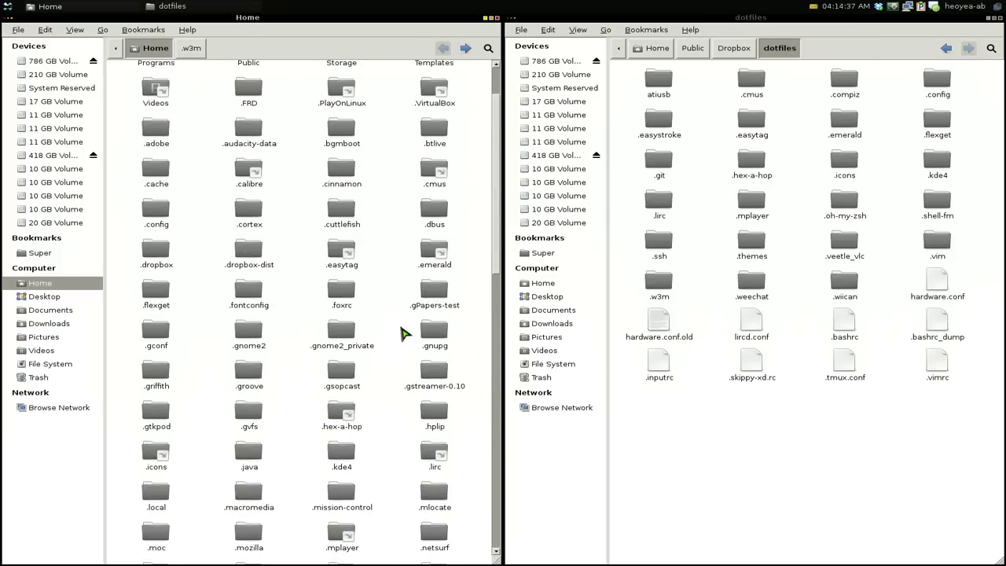
scroll(403, 335, "up", 2)
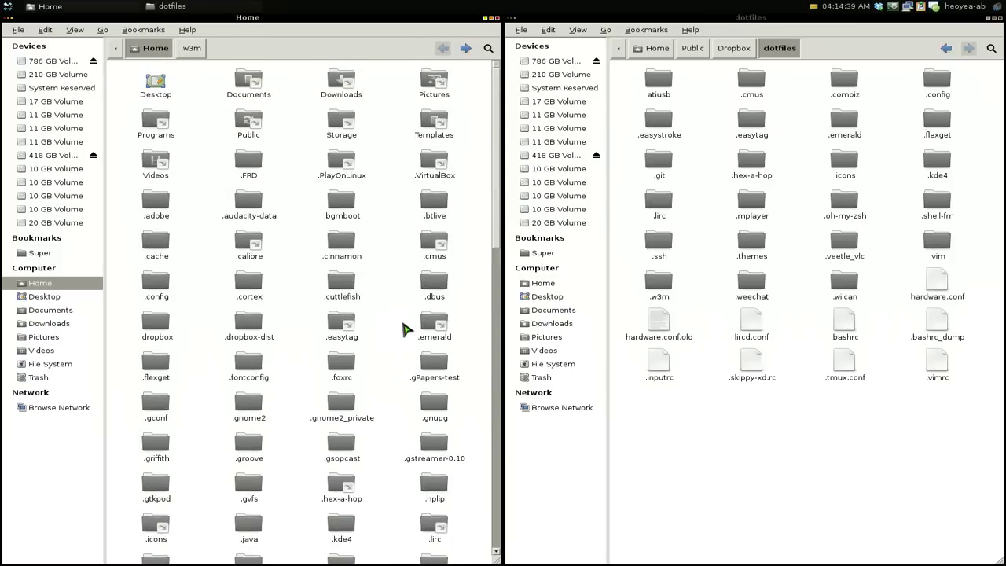
type(".pur")
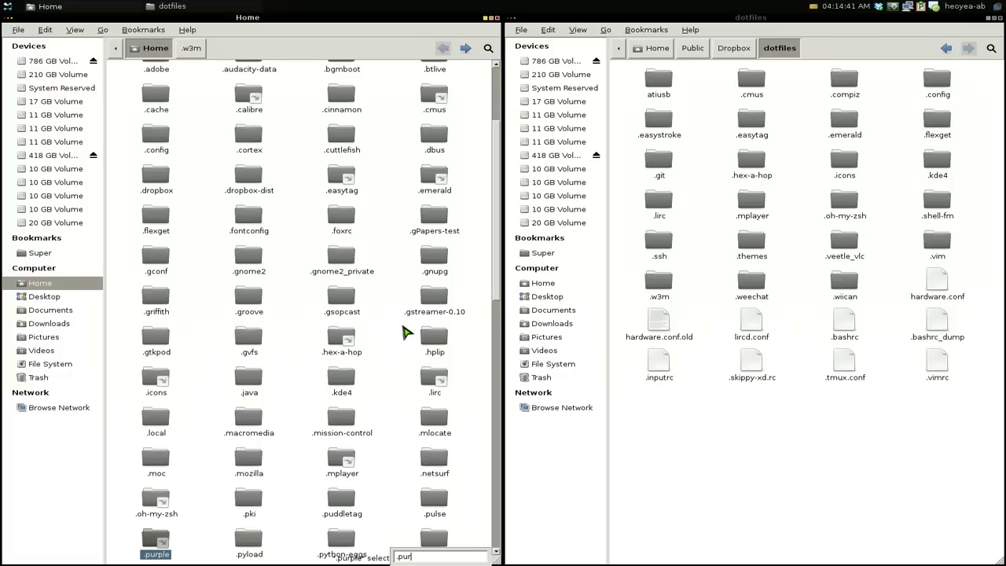
scroll(218, 512, "down", 4)
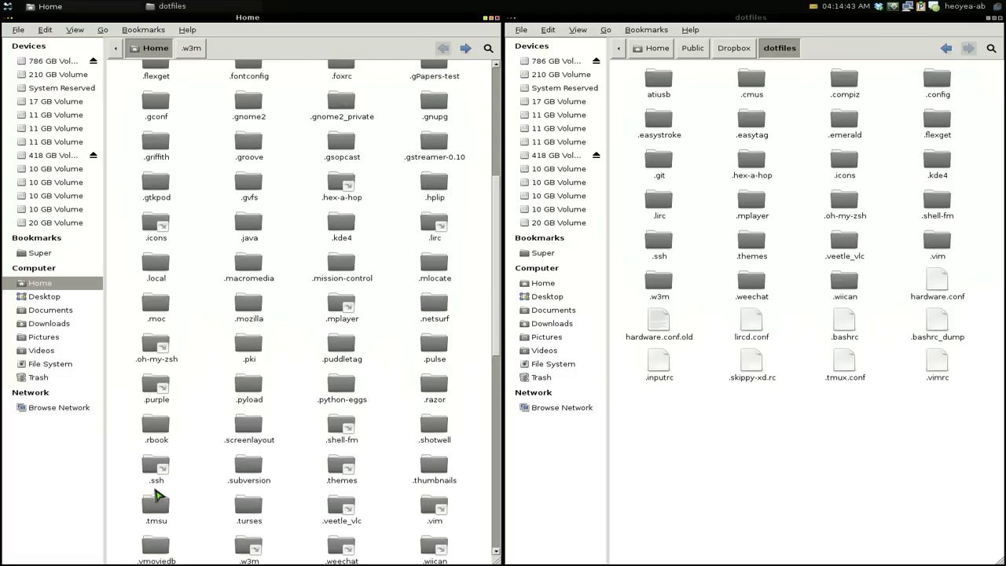
left_click(161, 391)
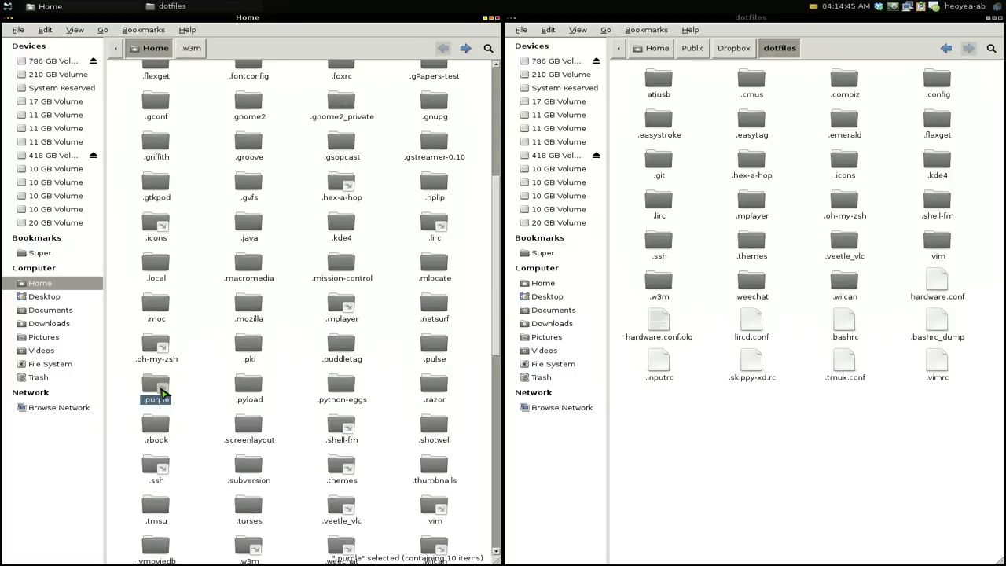
double_click(159, 391)
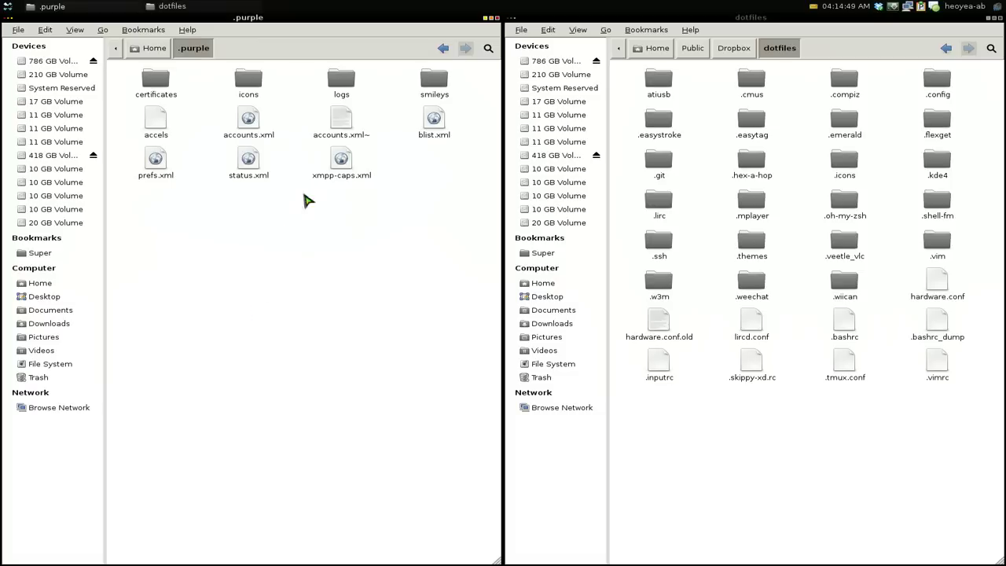
left_click(336, 118)
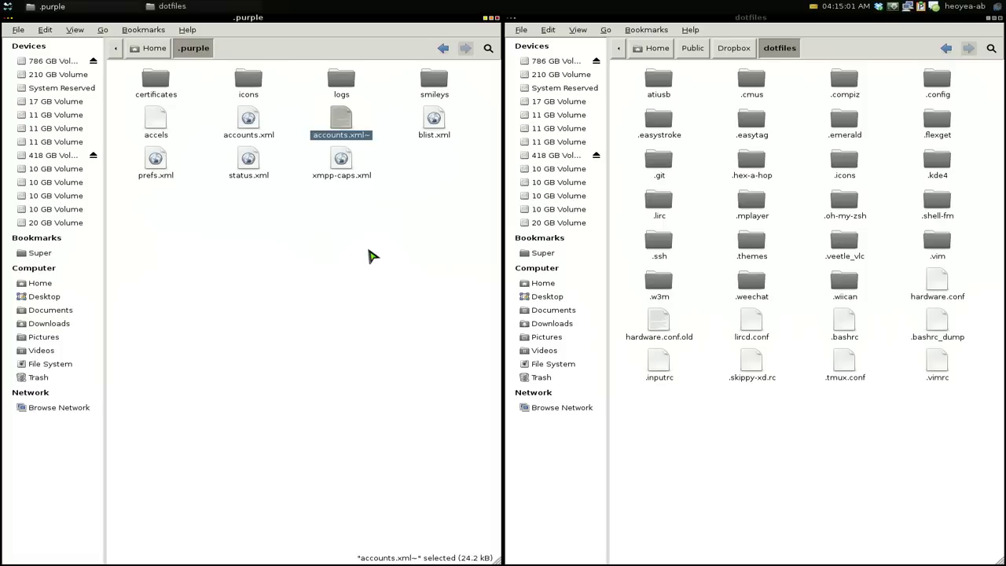
left_click(156, 49)
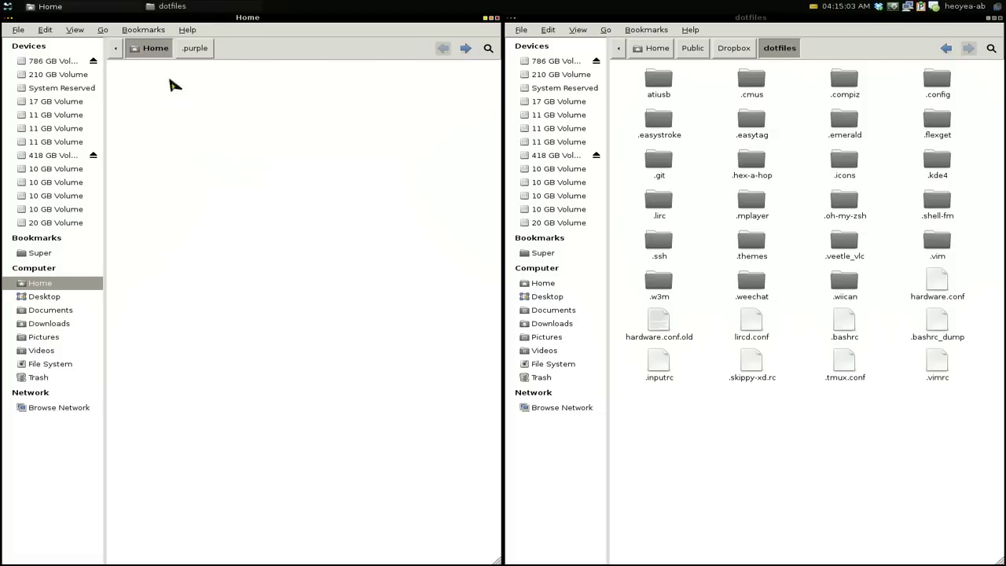
left_click(214, 430)
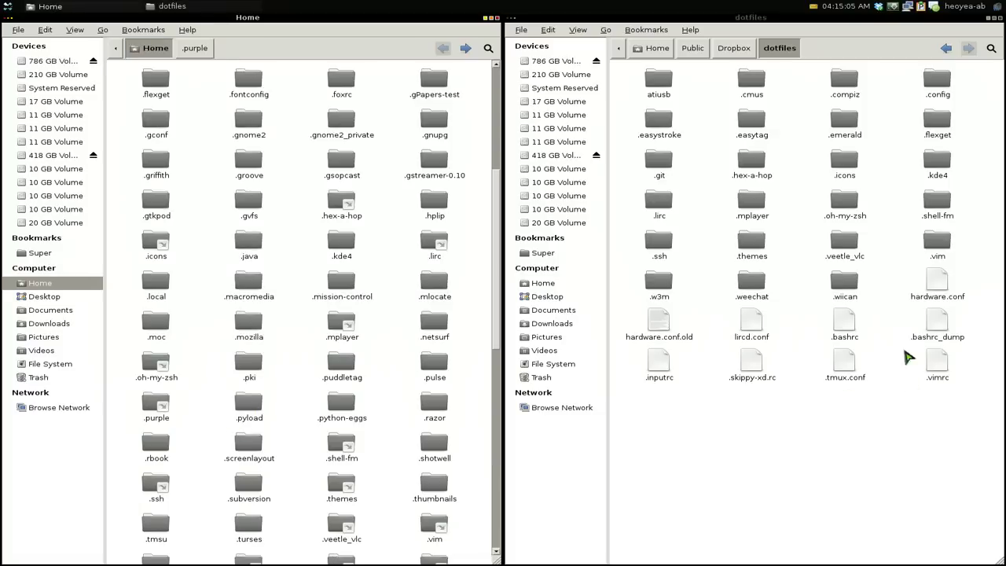
left_click(884, 462)
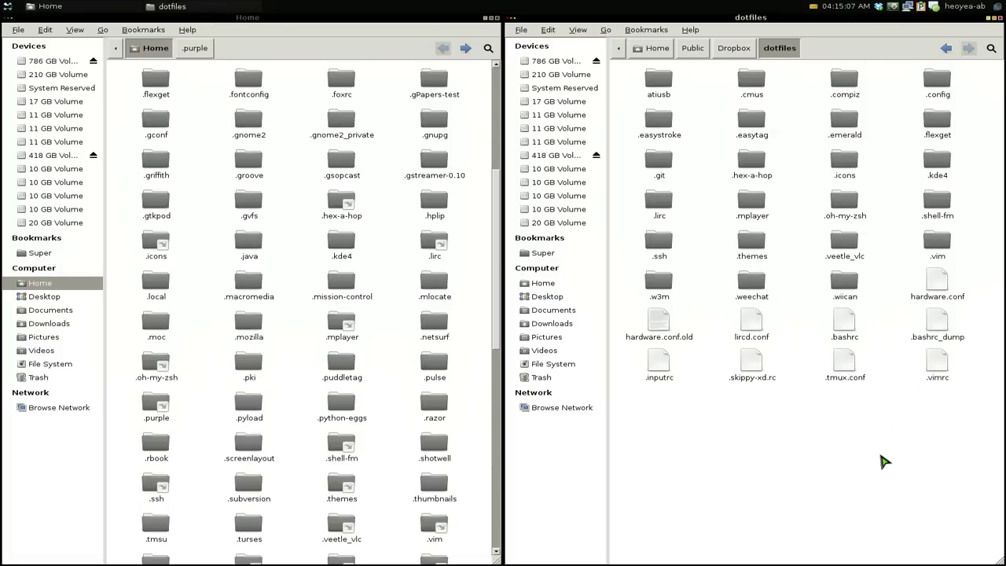